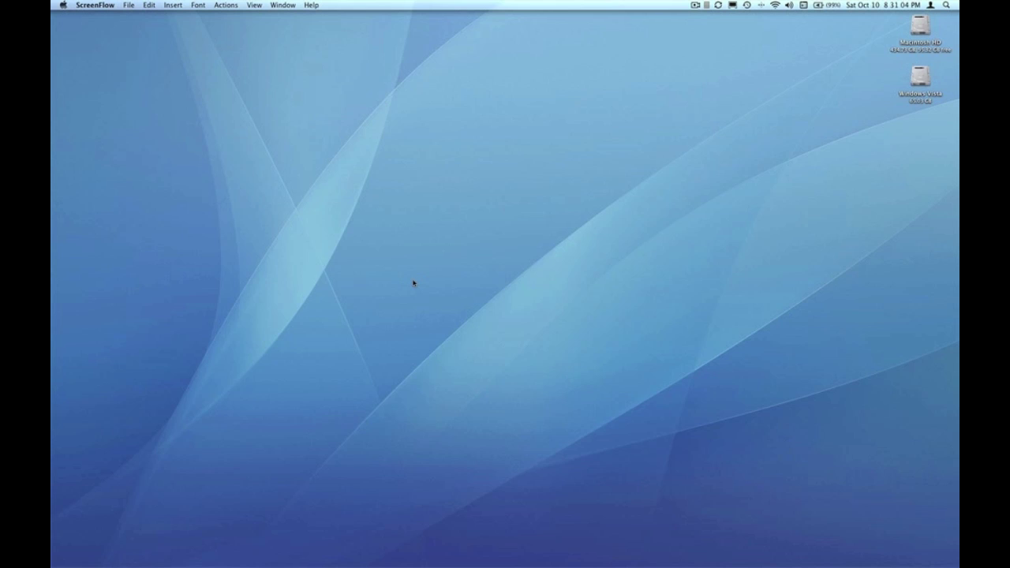
Step: Launch Keynote with a new presentation and delete the slide's title and subtitle placeholders
mouse_move(489, 556)
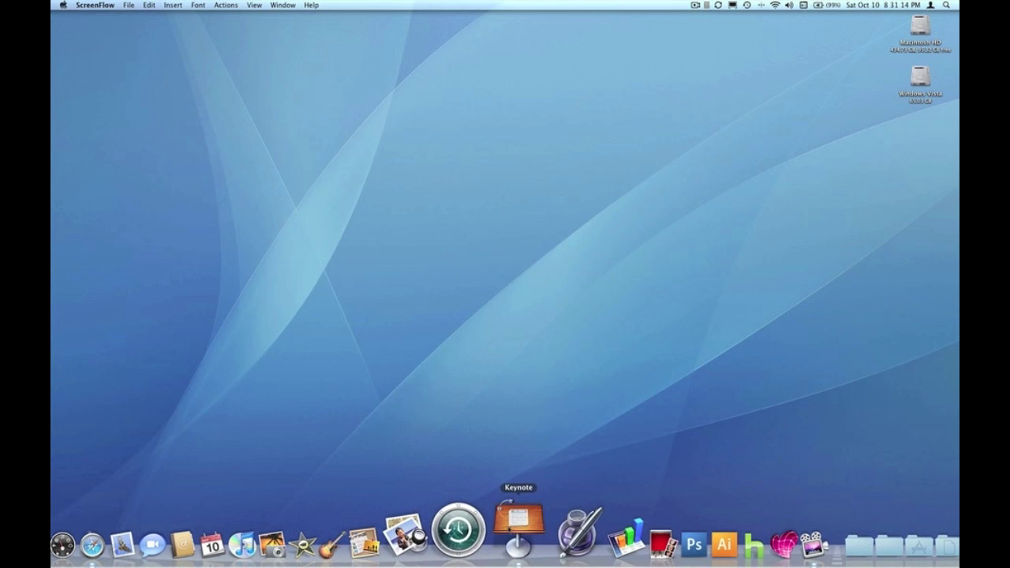
click(518, 527)
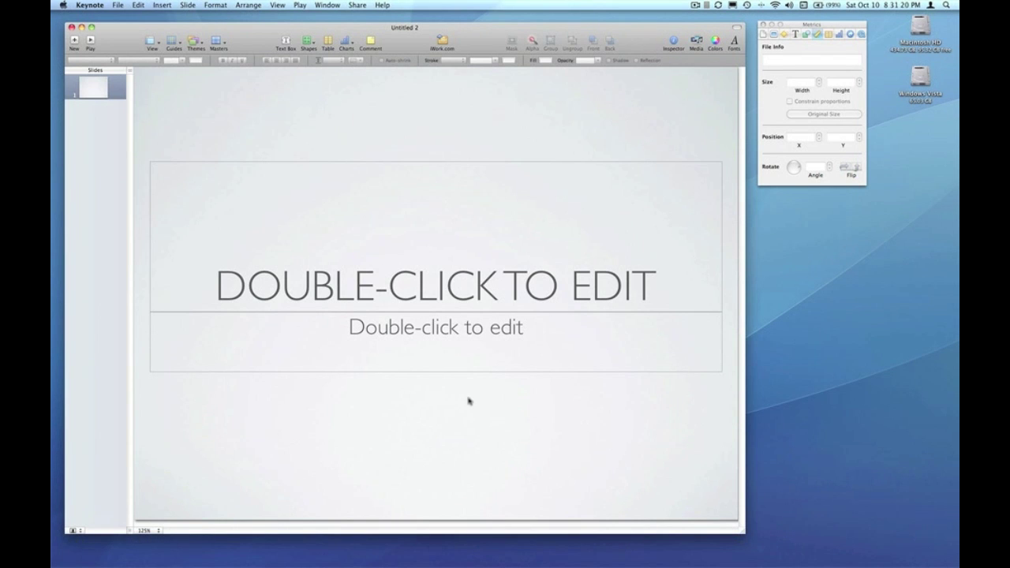
click(485, 281)
key(Delete)
click(487, 343)
key(Delete)
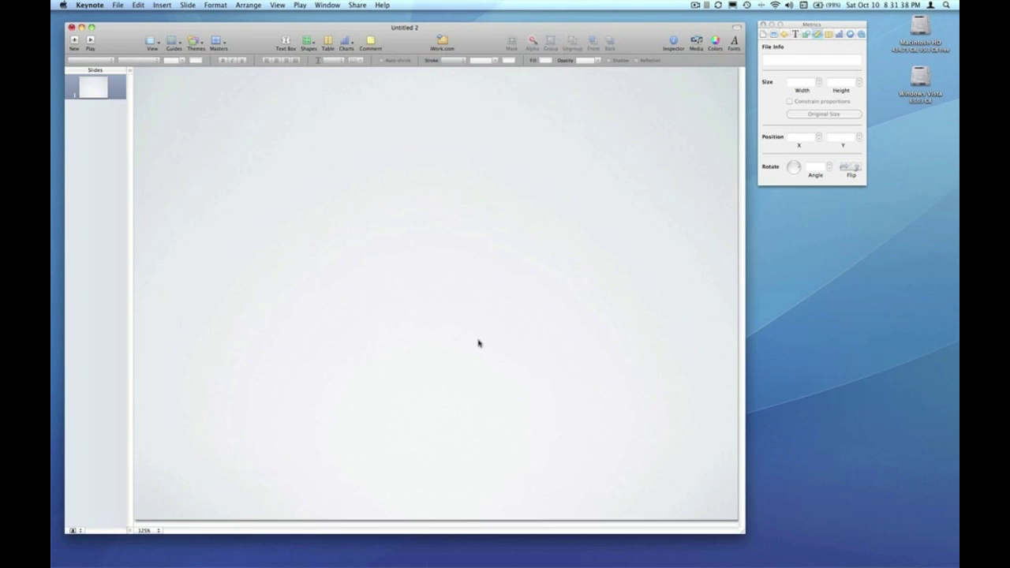
mouse_move(148, 552)
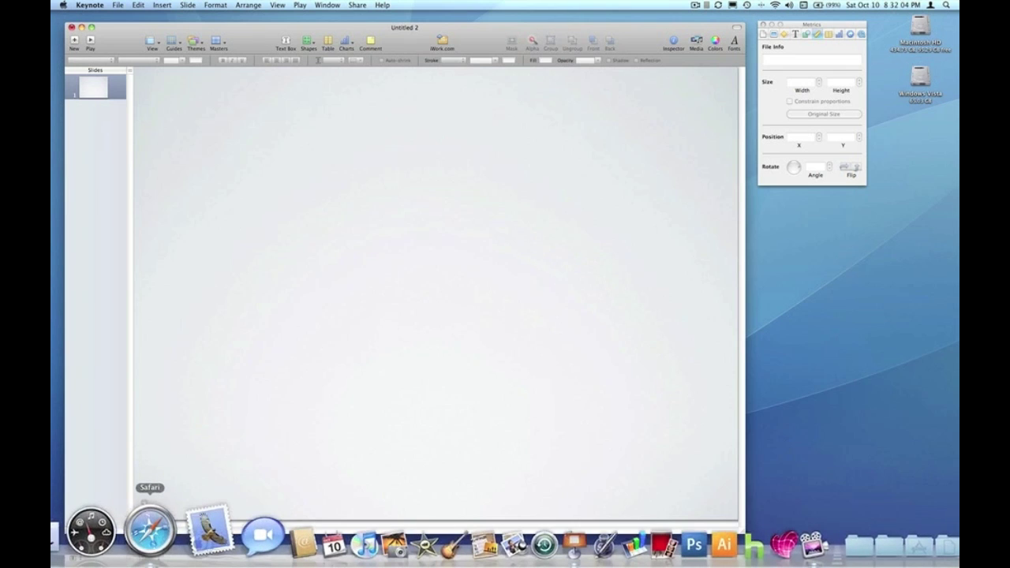
Step: Search Google in Safari for 'IMperial Stormtrooper' and switch to the image results
click(149, 530)
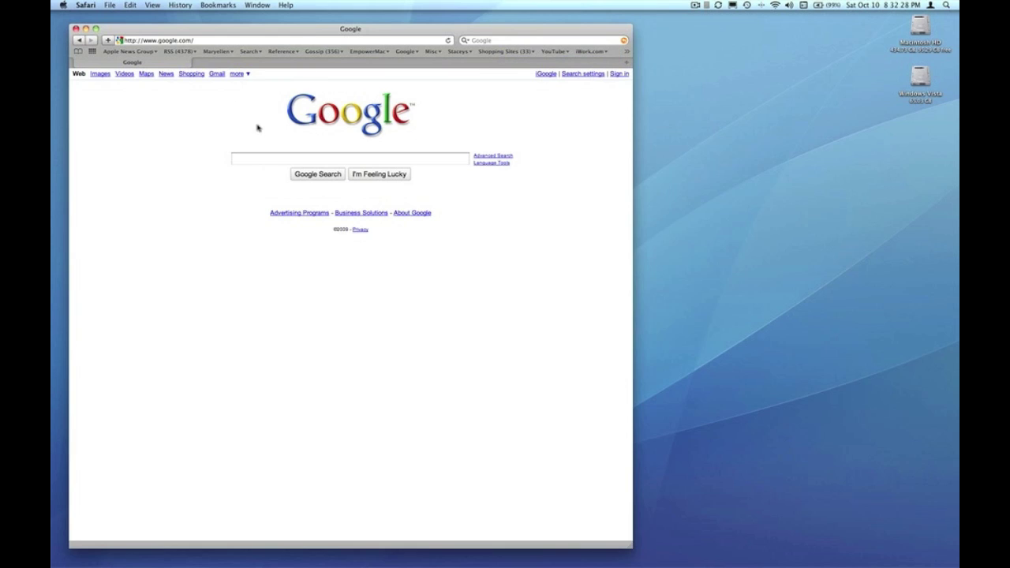
click(270, 160)
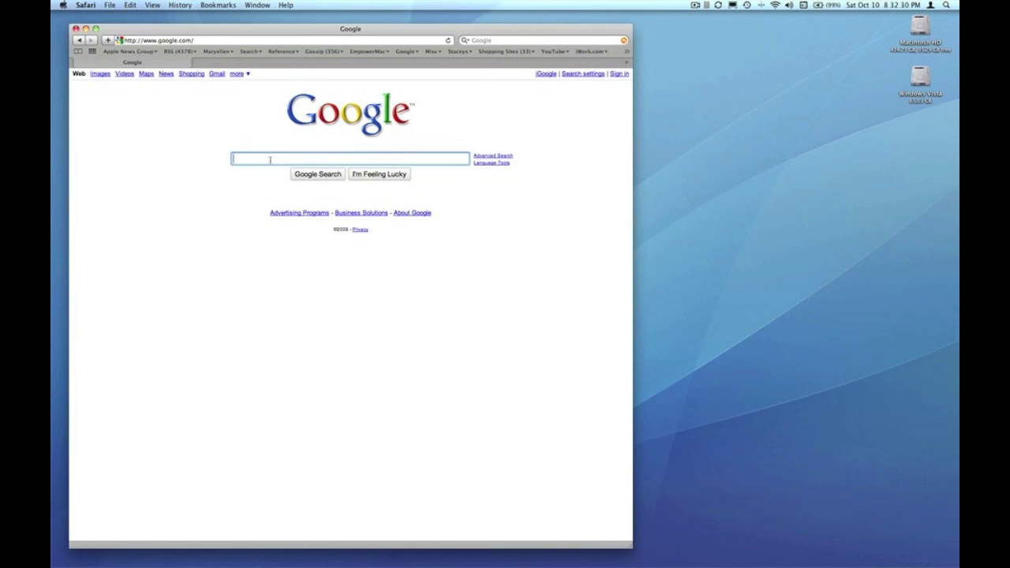
text(IMperial Stormtrooper)
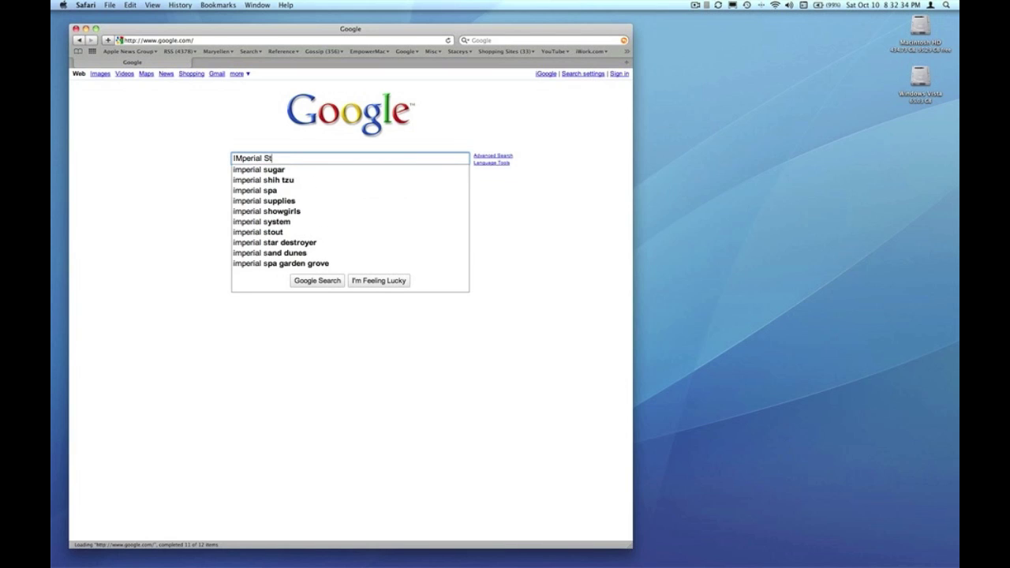
key(Return)
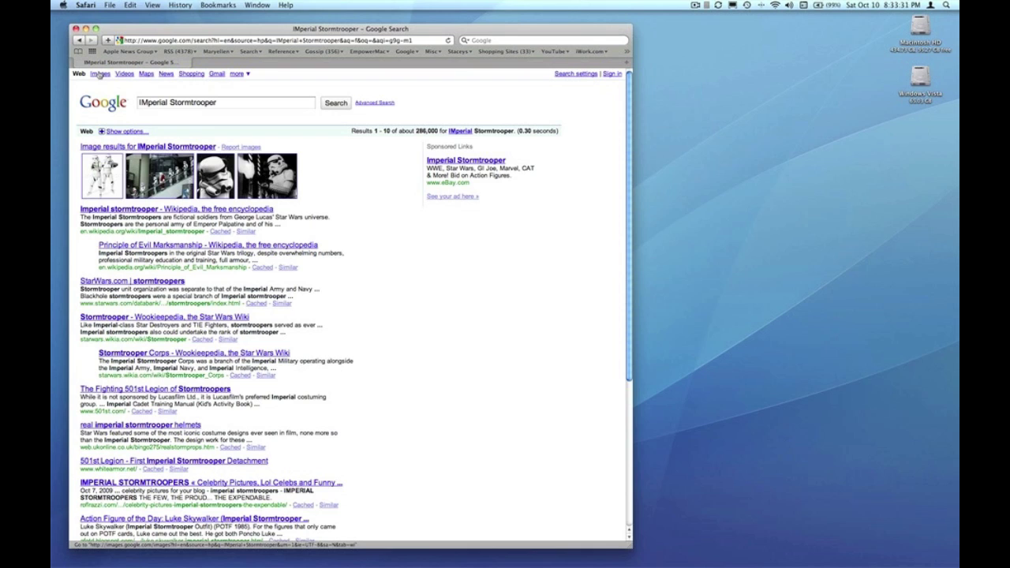
click(99, 73)
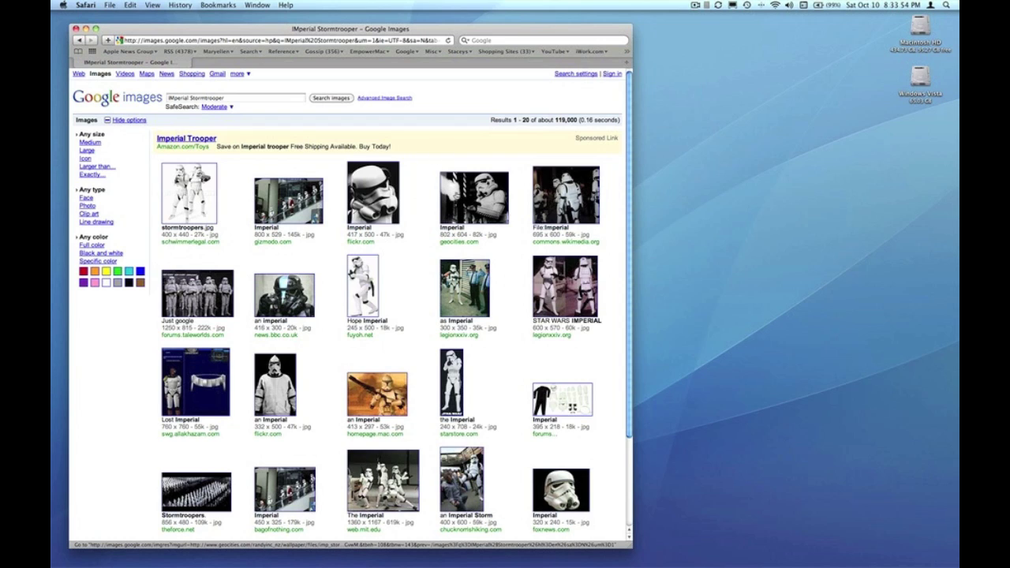
Step: Open the geocities stormtrooper photo at full size and save imp_stormtrooper.jpg to the desktop
drag(457, 196, 475, 207)
click(461, 197)
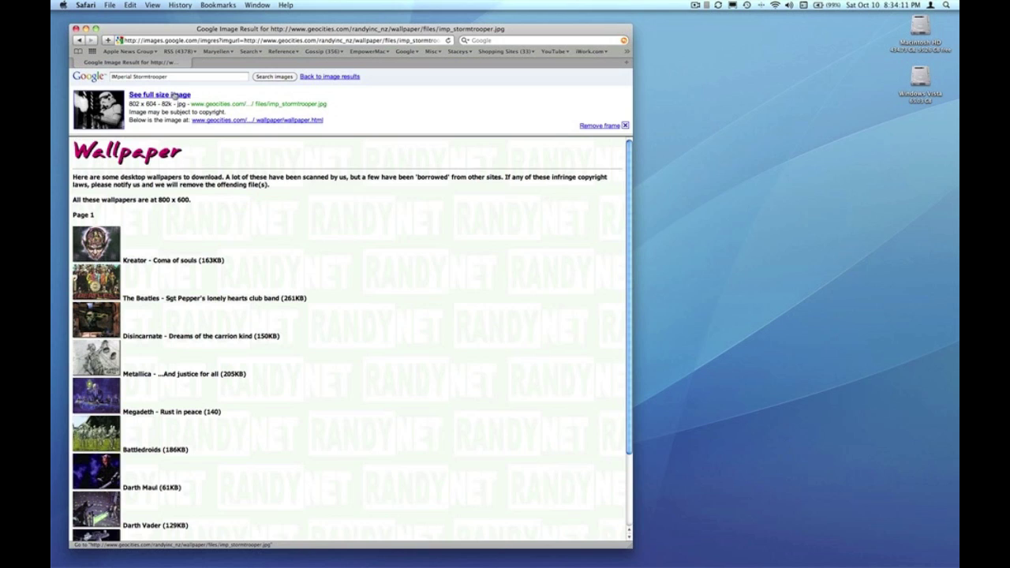
click(174, 95)
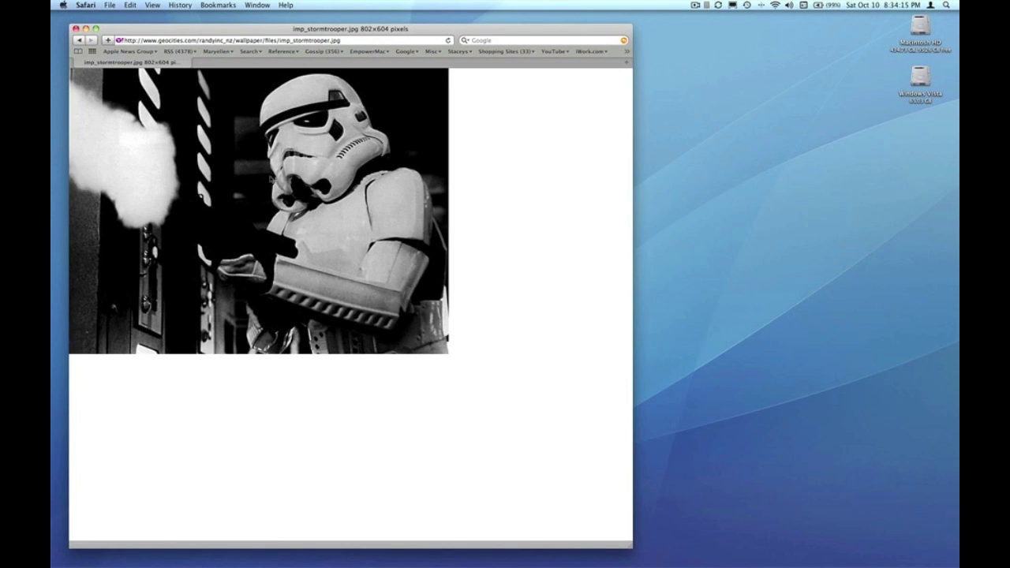
drag(271, 180, 797, 178)
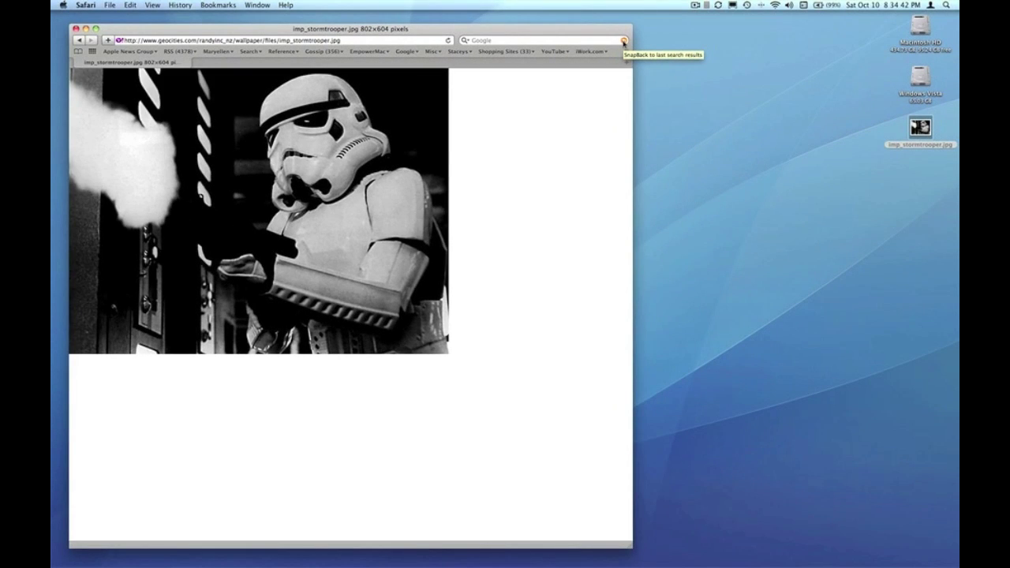
Step: Go back to the Imperial Stormtrooper image search results with SnapBack
click(624, 41)
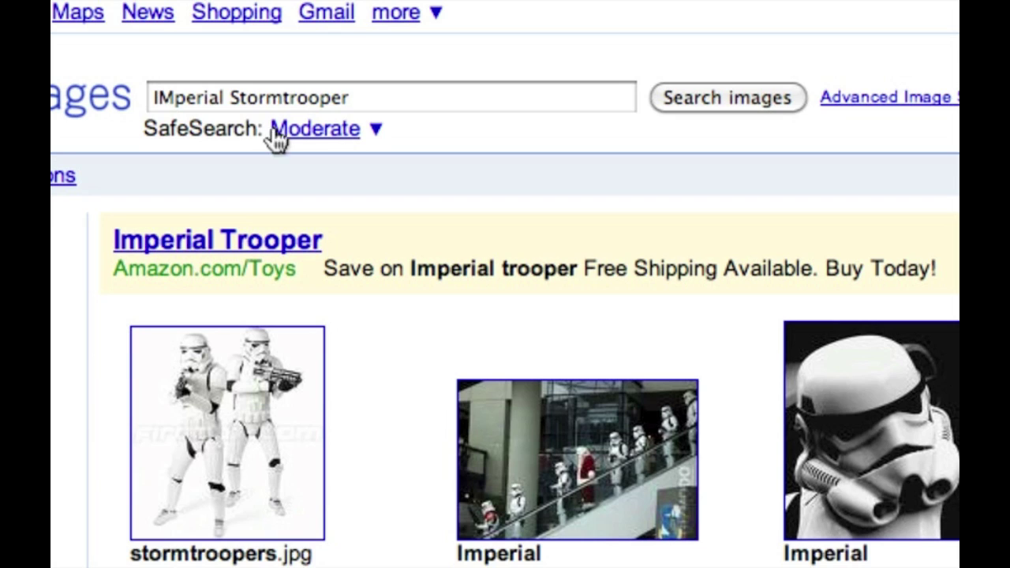
click(377, 134)
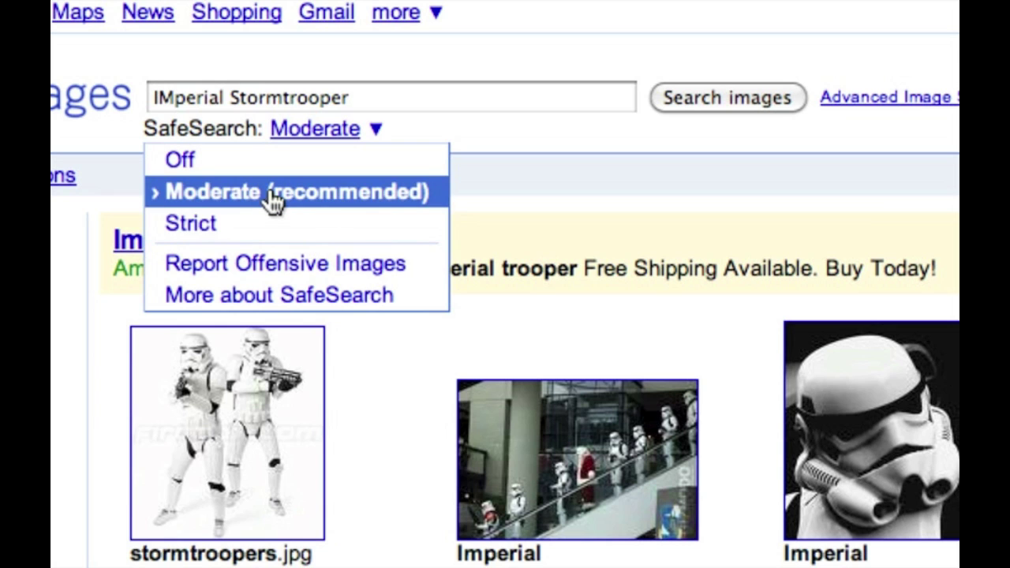
click(496, 197)
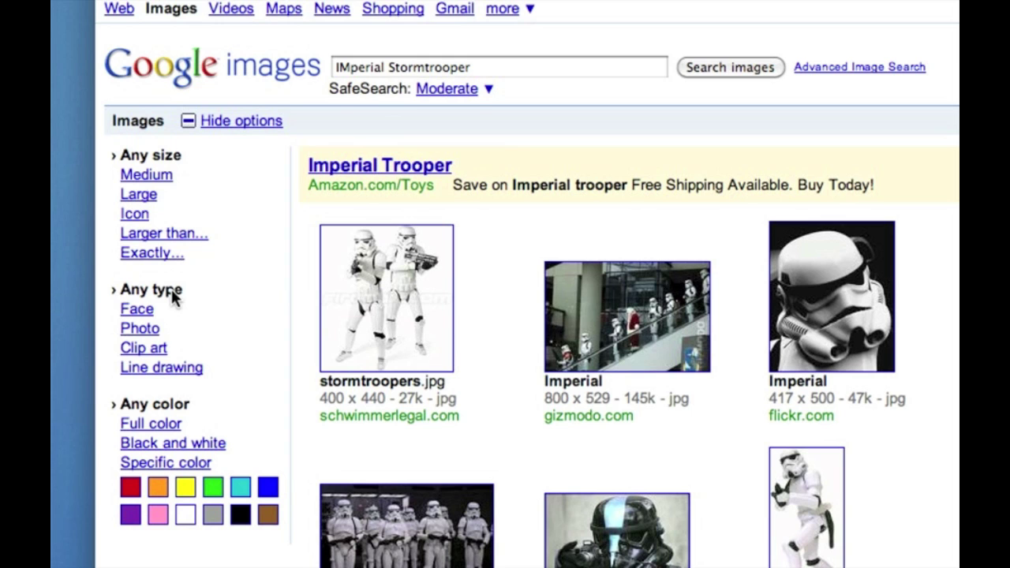
click(217, 123)
click(219, 124)
click(219, 124)
click(141, 196)
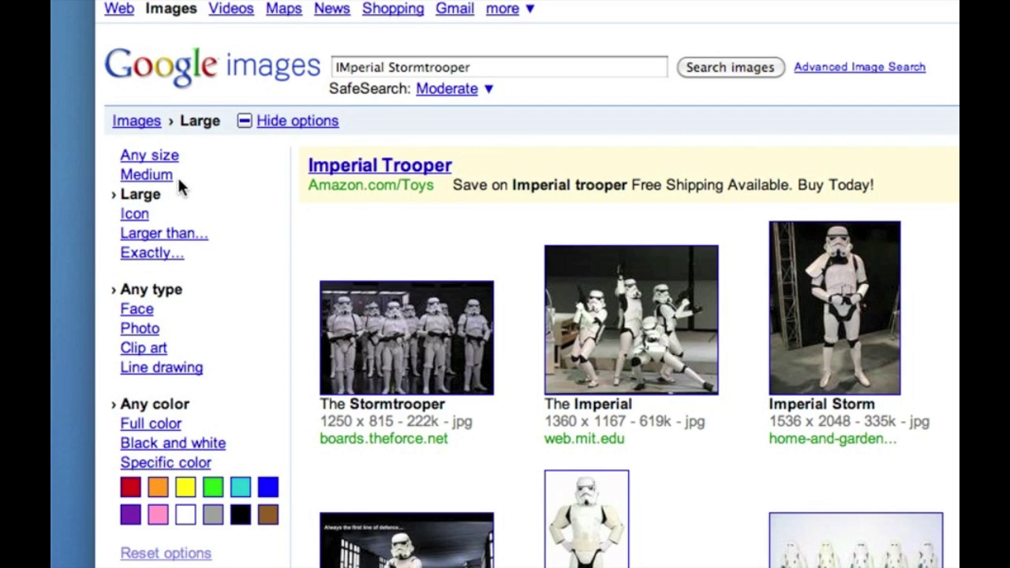
click(165, 254)
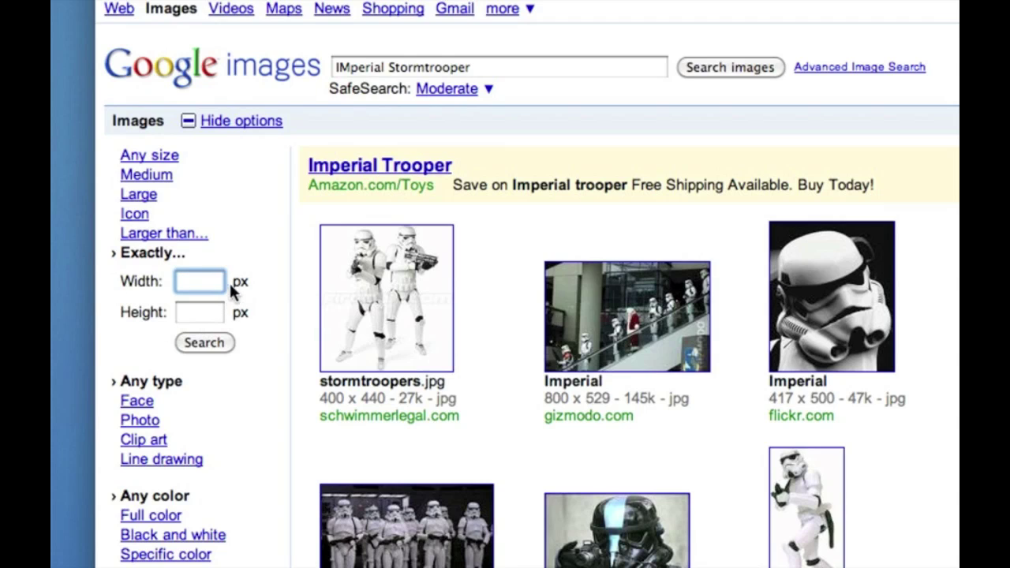
click(144, 160)
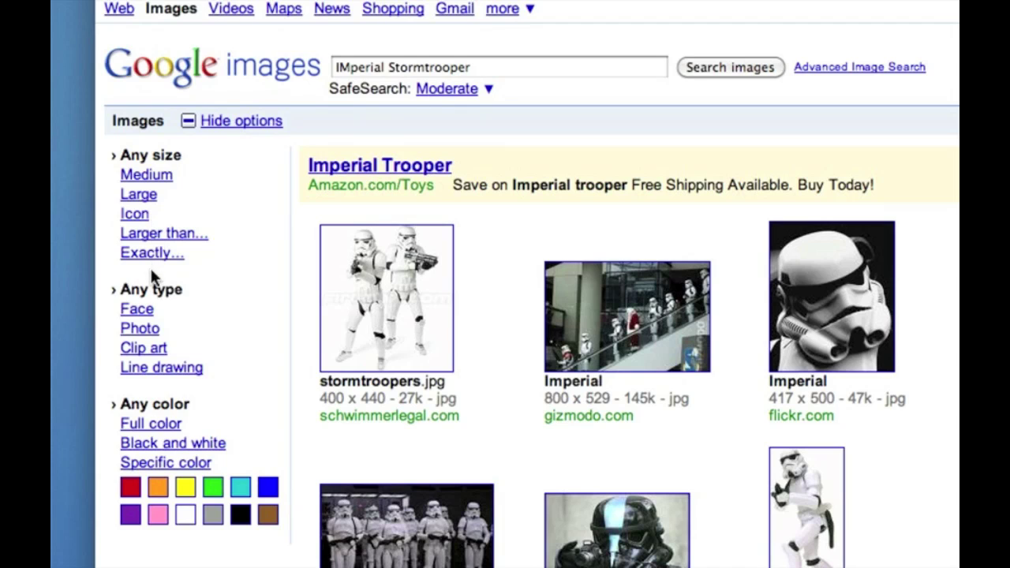
scroll(186, 272, down, 3)
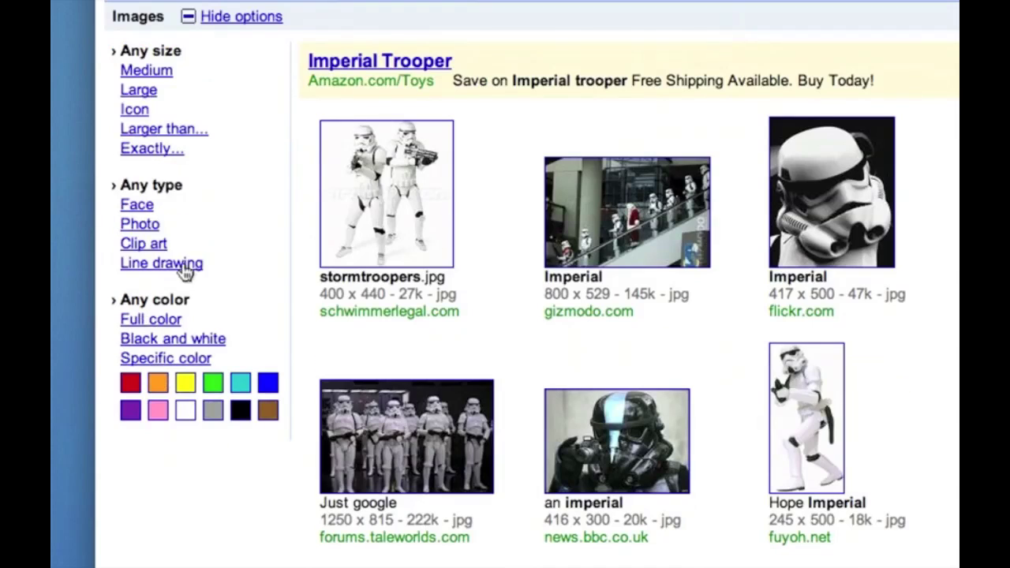
Step: Filter the Stormtrooper image results by Face, Photo, then Clip art type
click(136, 206)
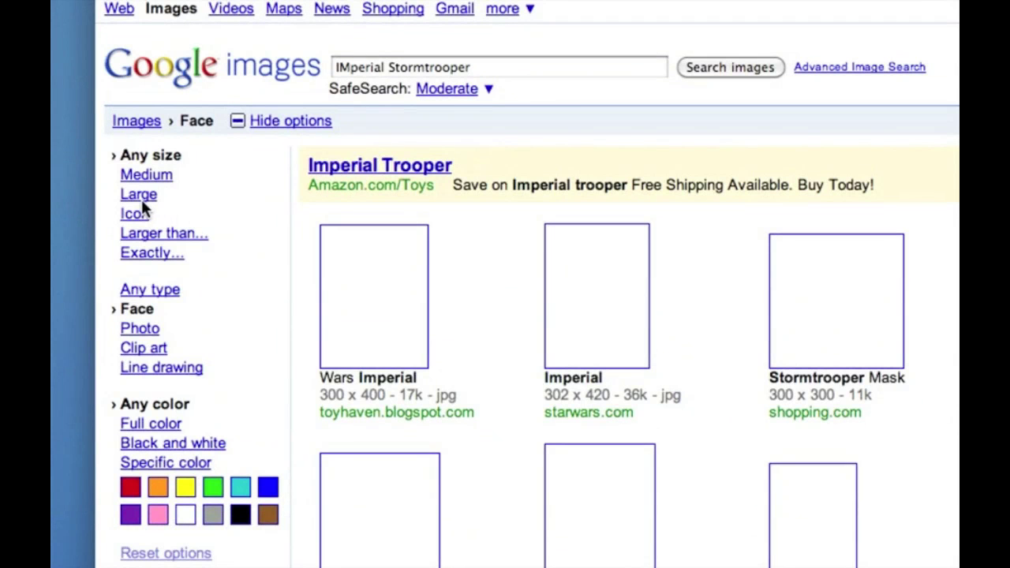
scroll(262, 235, down, 5)
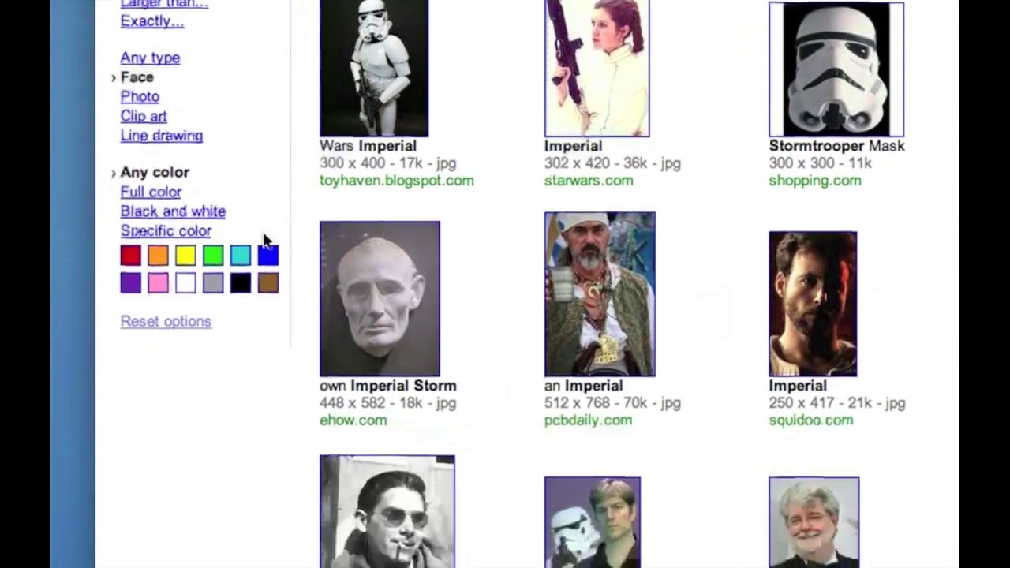
scroll(198, 284, up, 8)
click(135, 329)
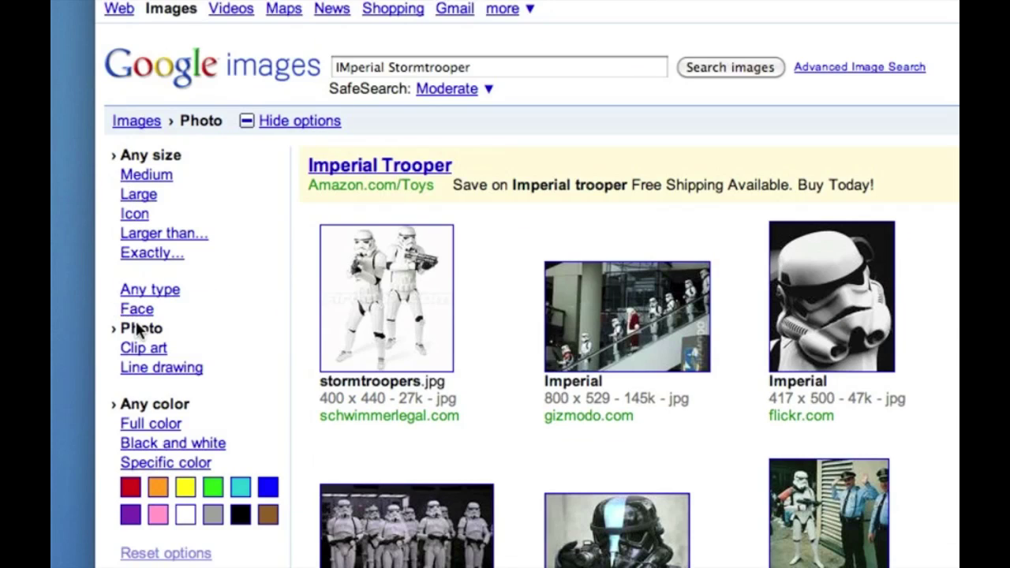
click(133, 348)
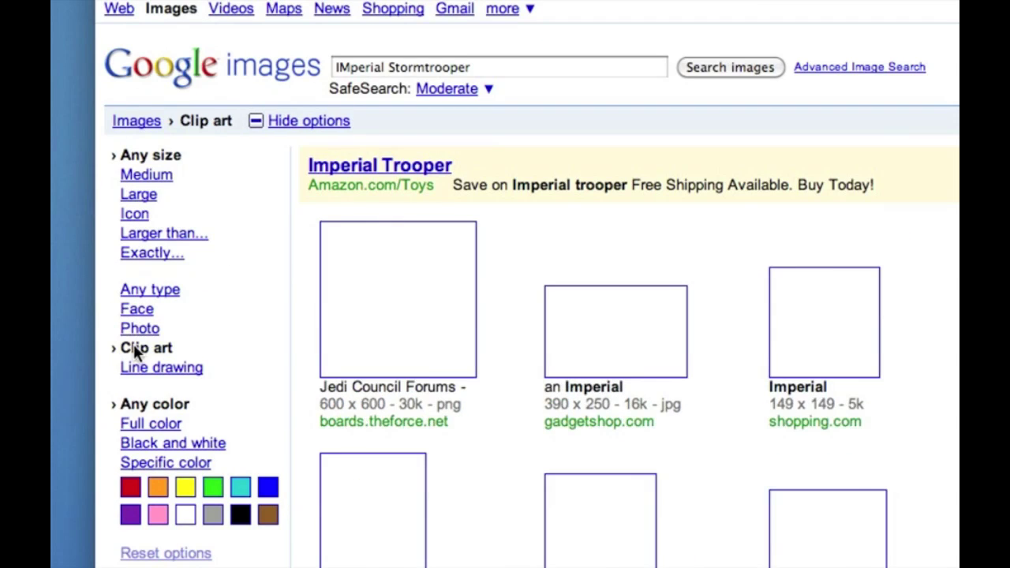
scroll(222, 334, down, 3)
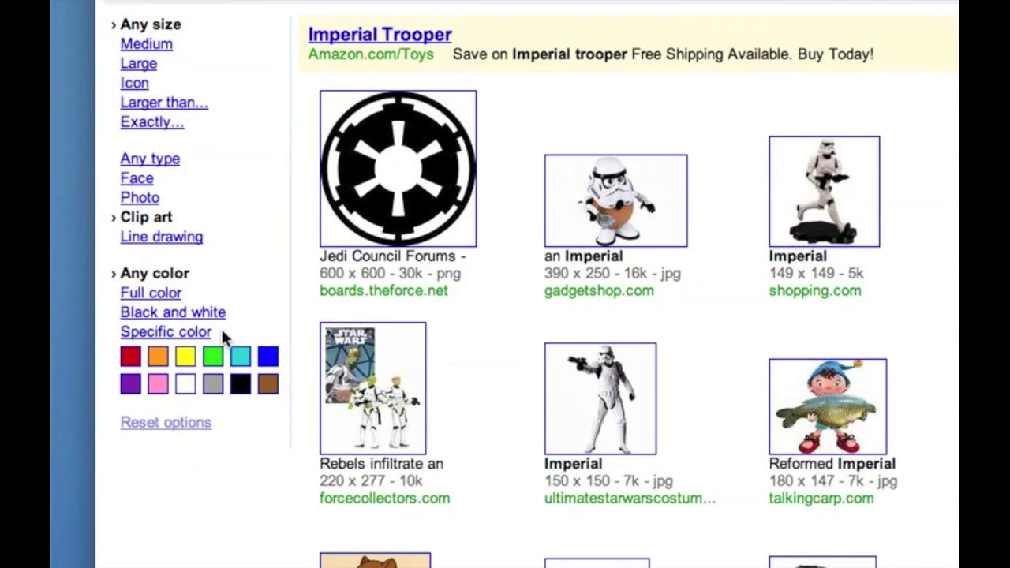
scroll(222, 332, up, 1)
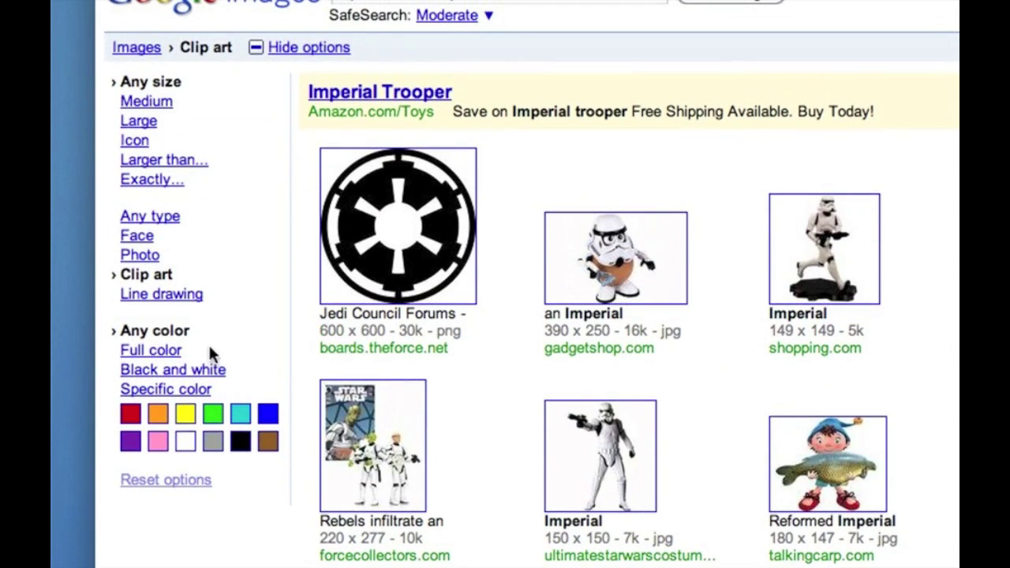
Step: View the Line drawing results, then reset the image type to Any type
click(181, 296)
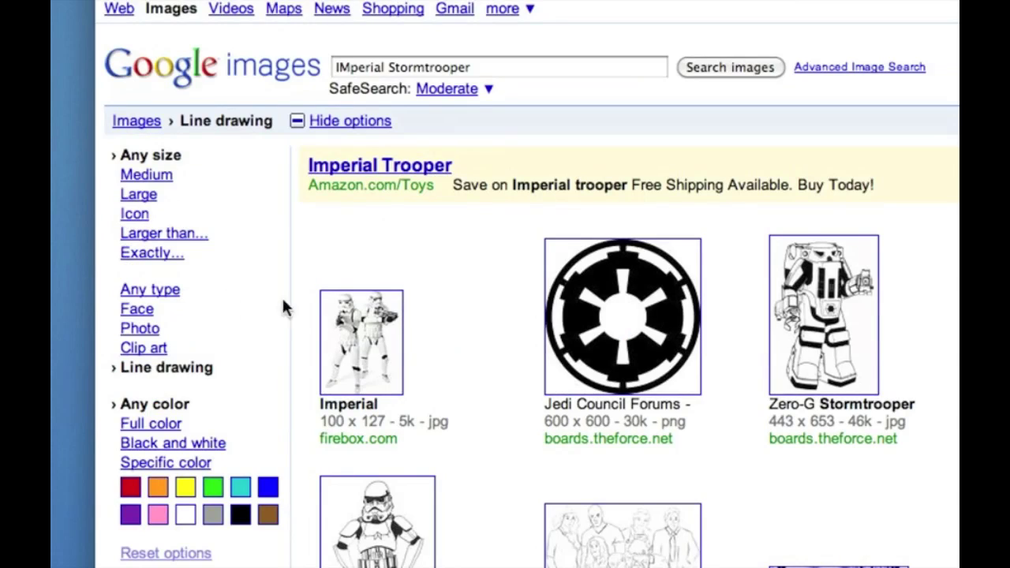
scroll(332, 307, down, 4)
scroll(374, 308, down, 3)
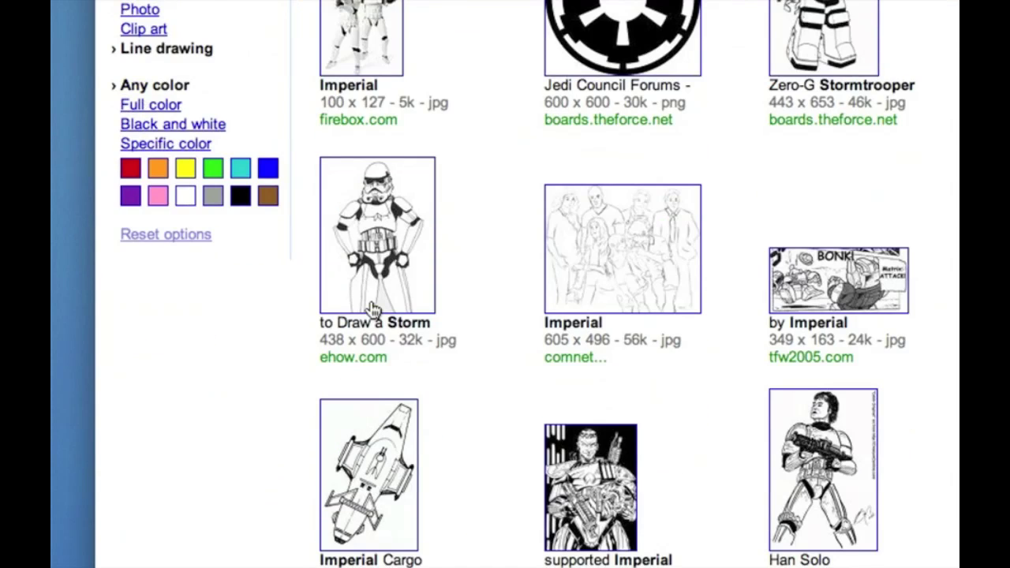
scroll(374, 308, up, 7)
click(164, 294)
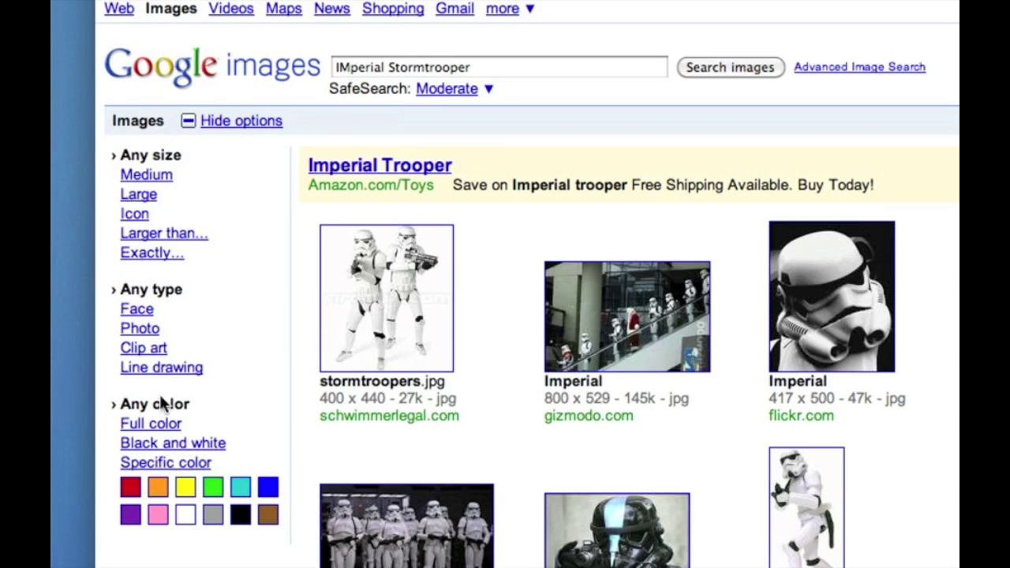
Step: Filter the results to mostly red, then orange, then green images
click(167, 462)
scroll(177, 462, down, 4)
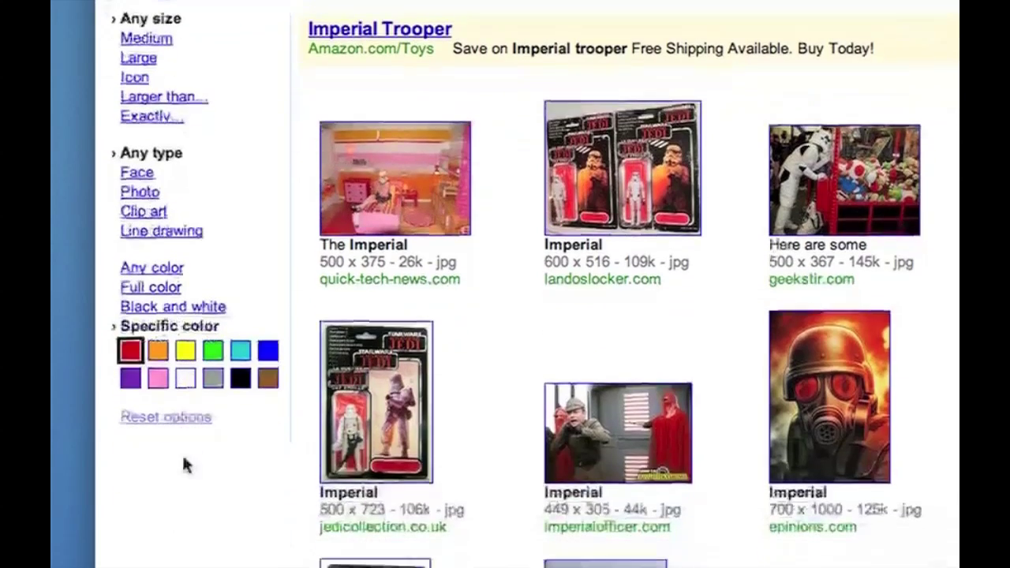
click(158, 344)
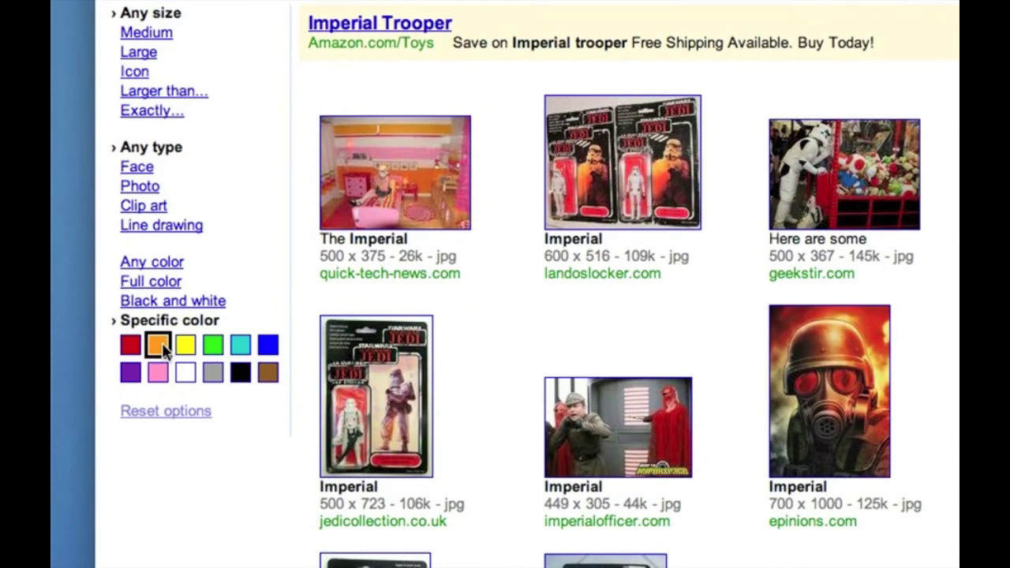
scroll(174, 363, down, 4)
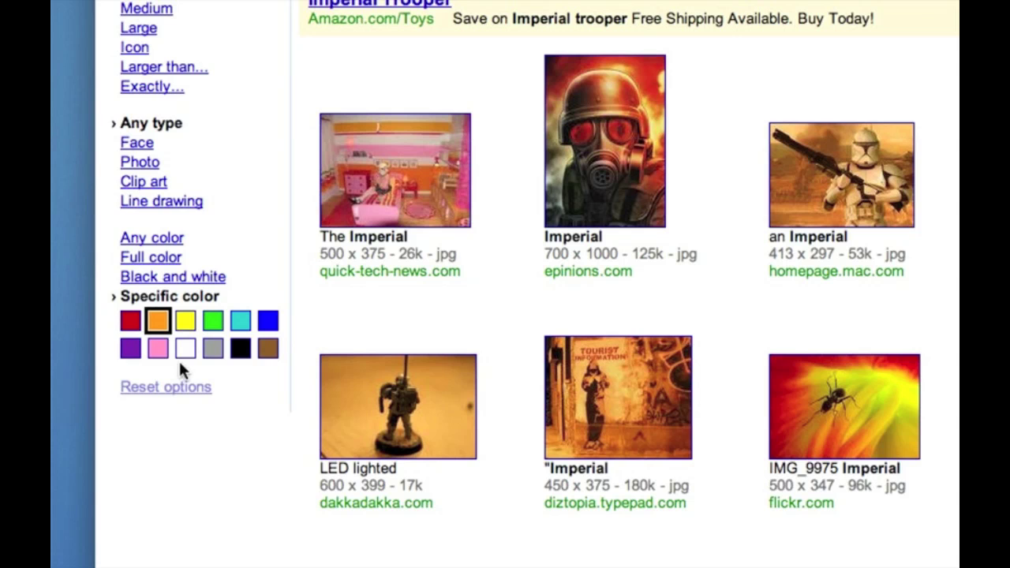
click(211, 320)
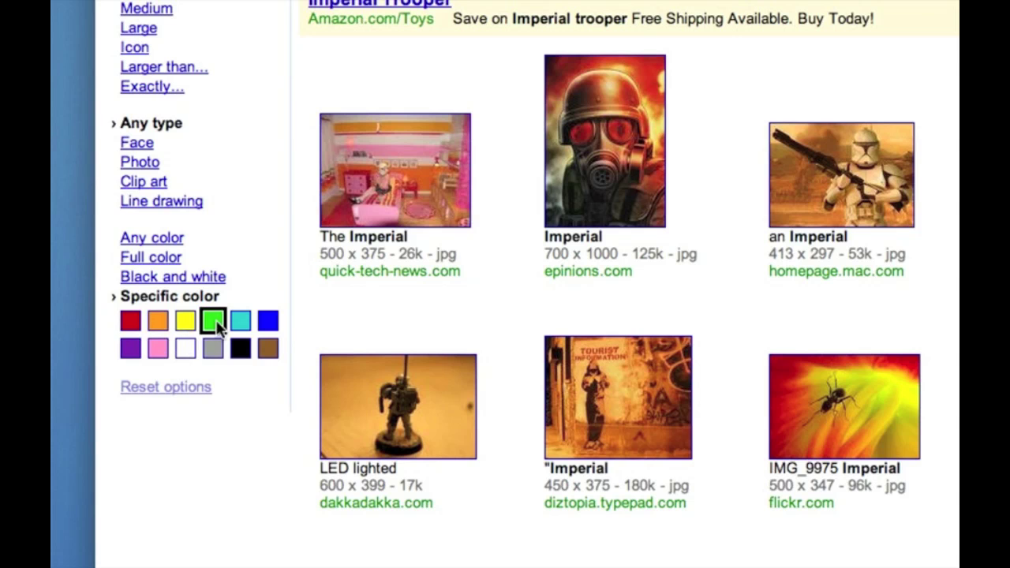
scroll(417, 354, down, 5)
Step: Filter to mostly black, then pink images, and clear the colour filter
click(237, 299)
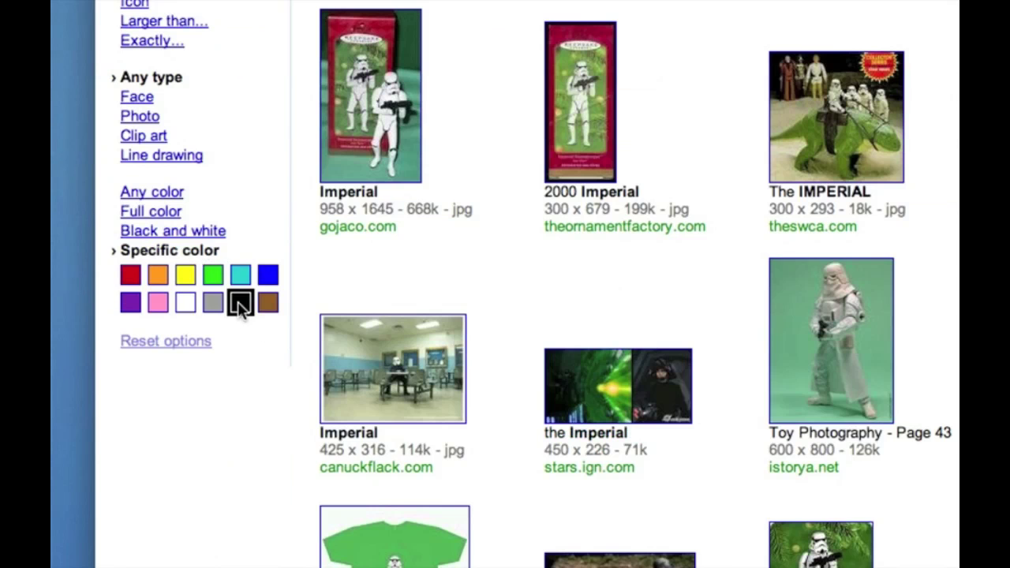
scroll(299, 331, down, 6)
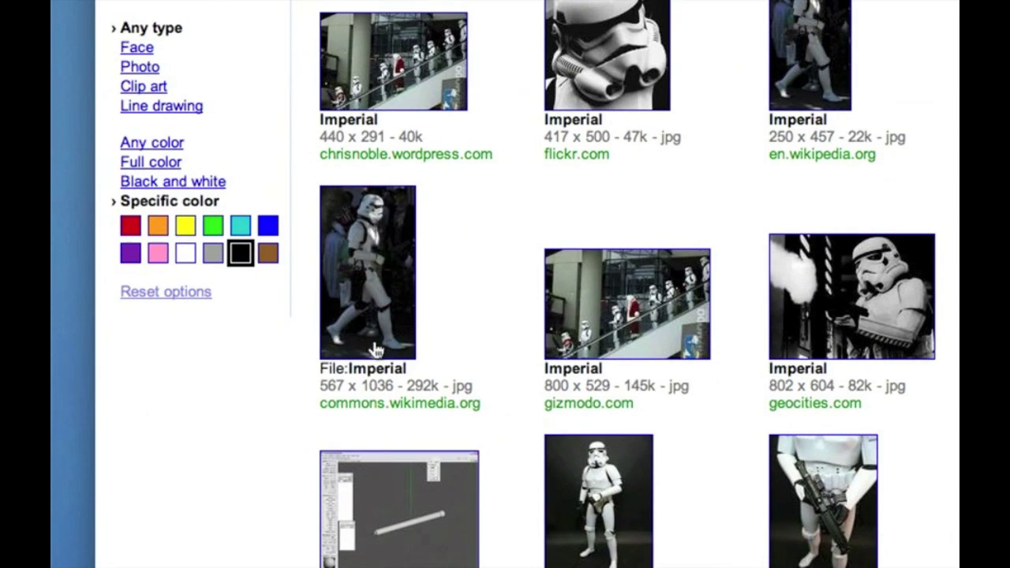
click(157, 252)
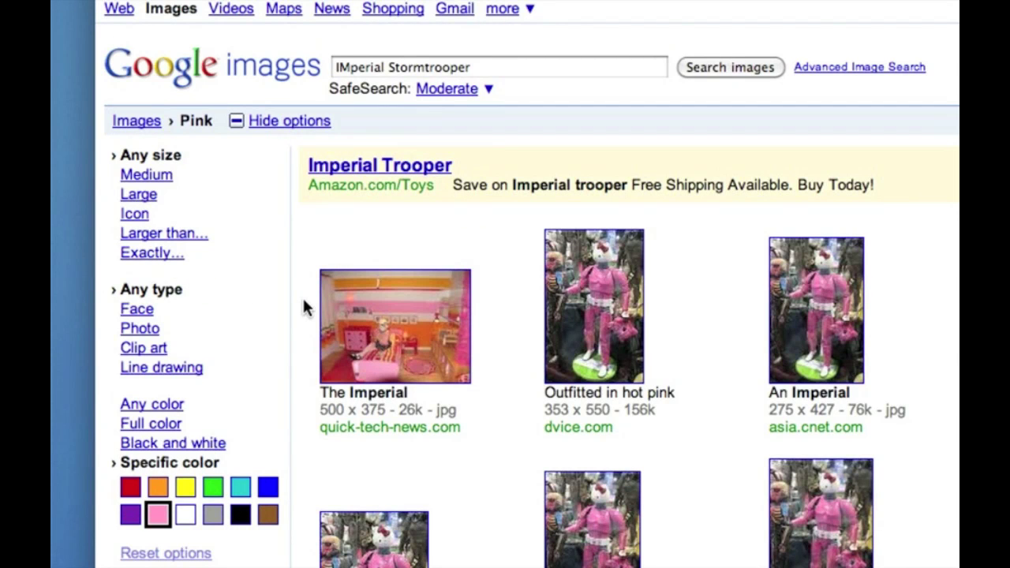
scroll(302, 296, down, 5)
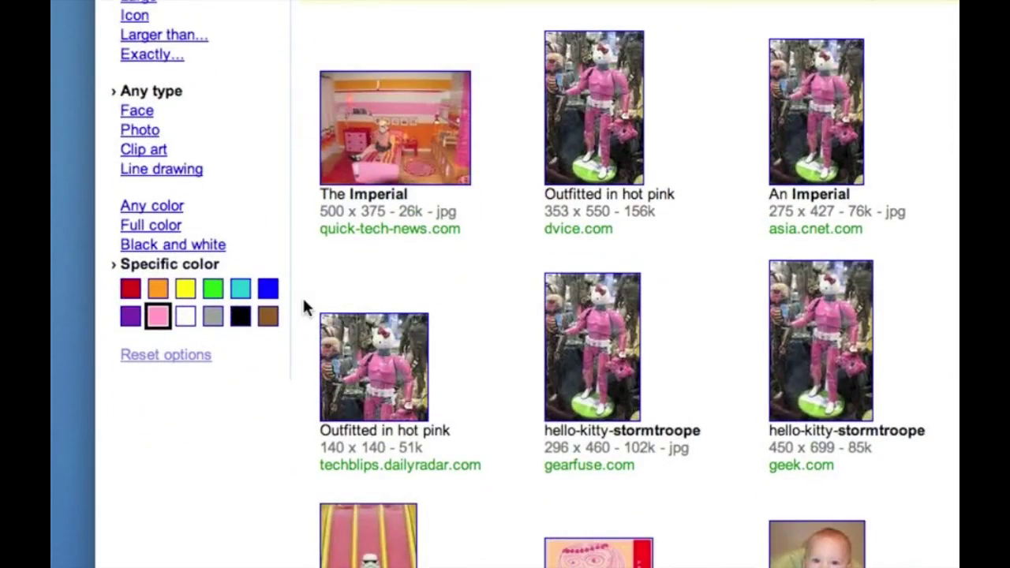
scroll(608, 375, down, 2)
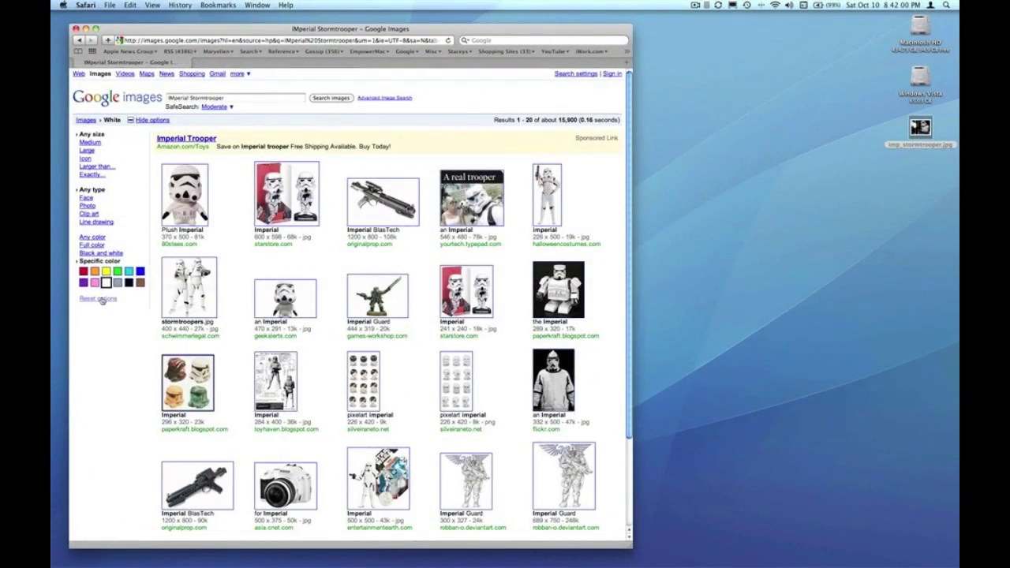
click(100, 300)
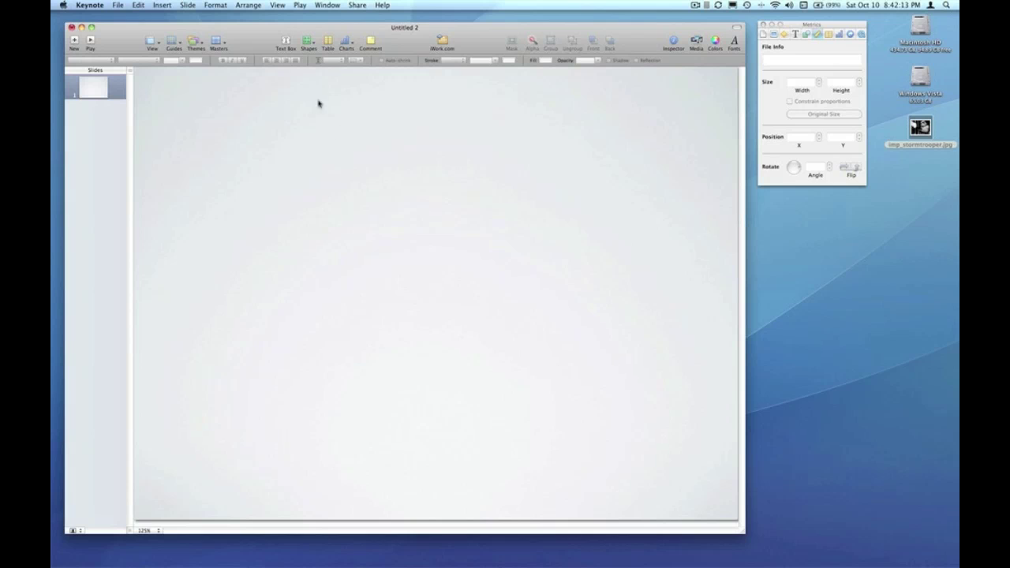
Step: Insert a rounded rectangle and enlarge it to 652 × 389 px at position 169, 113
click(307, 44)
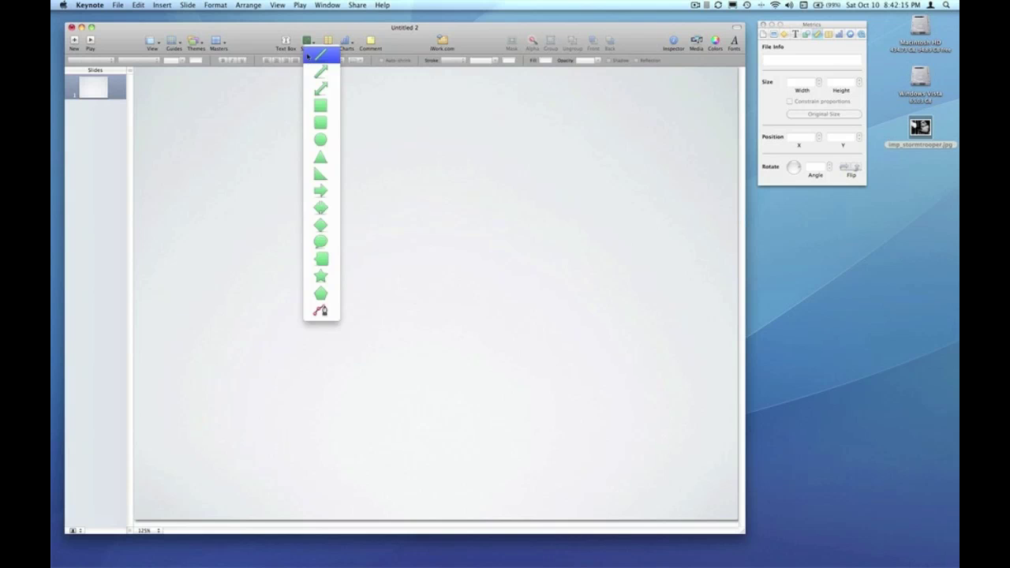
click(318, 122)
drag(435, 298, 618, 362)
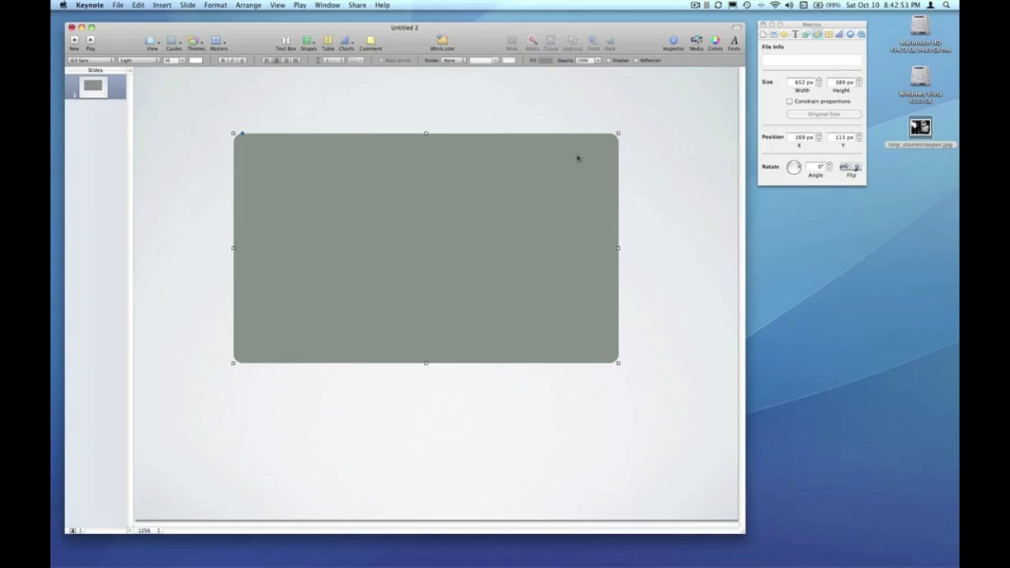
Step: Give the rounded rectangle an Image Fill of imp_stormtrooper.jpg, scaled to fit
click(807, 34)
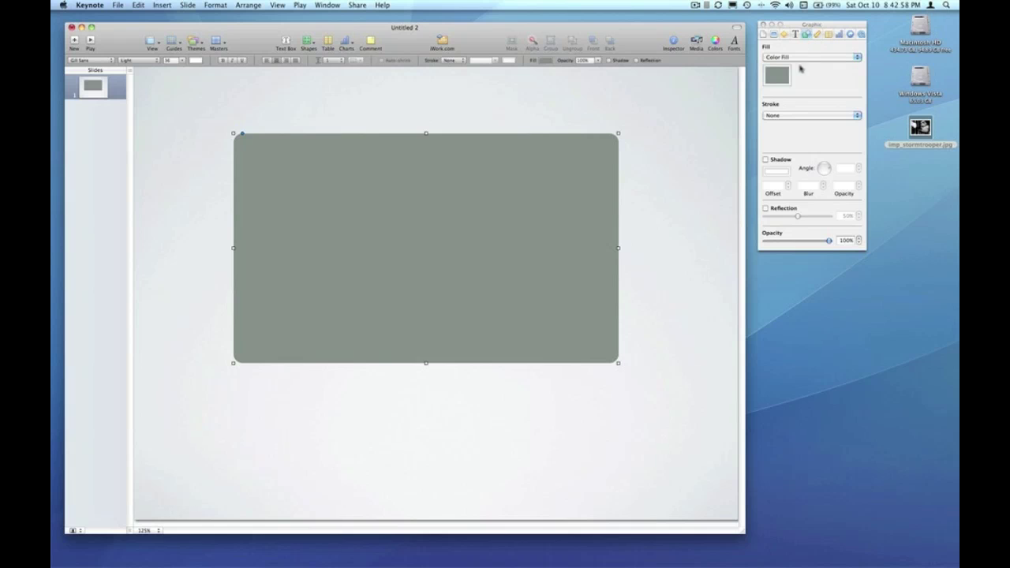
click(801, 60)
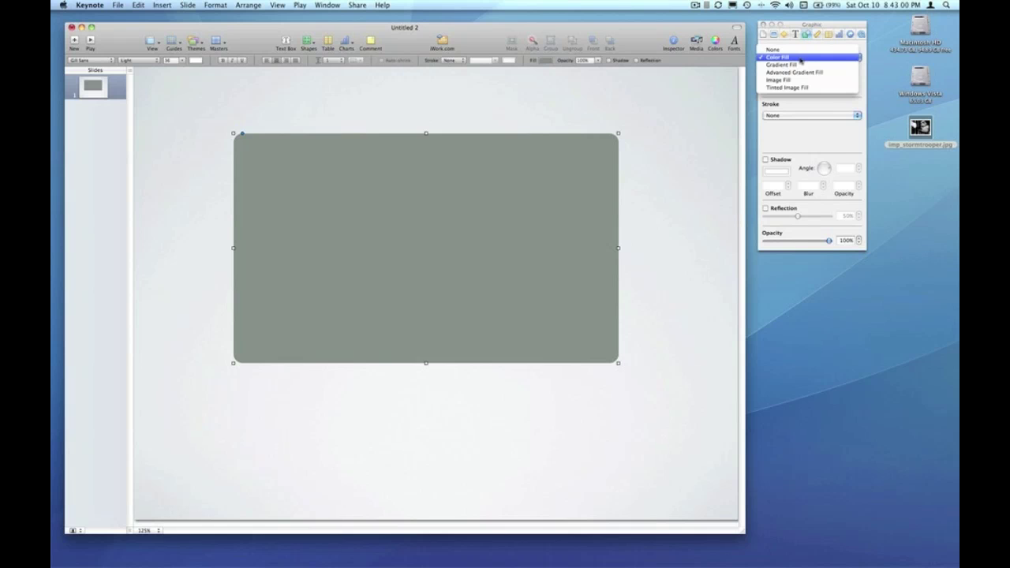
click(801, 81)
click(825, 82)
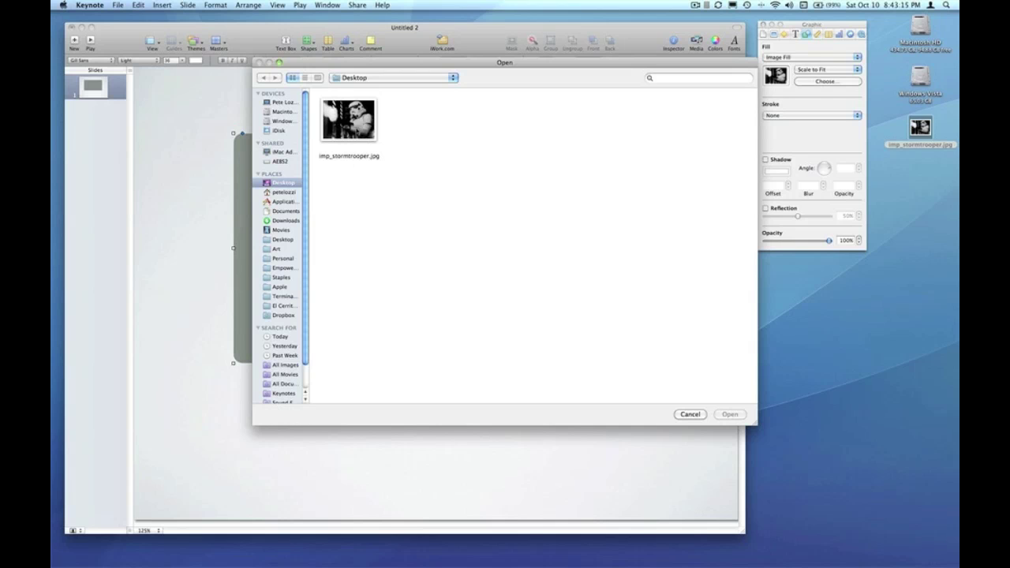
double_click(348, 120)
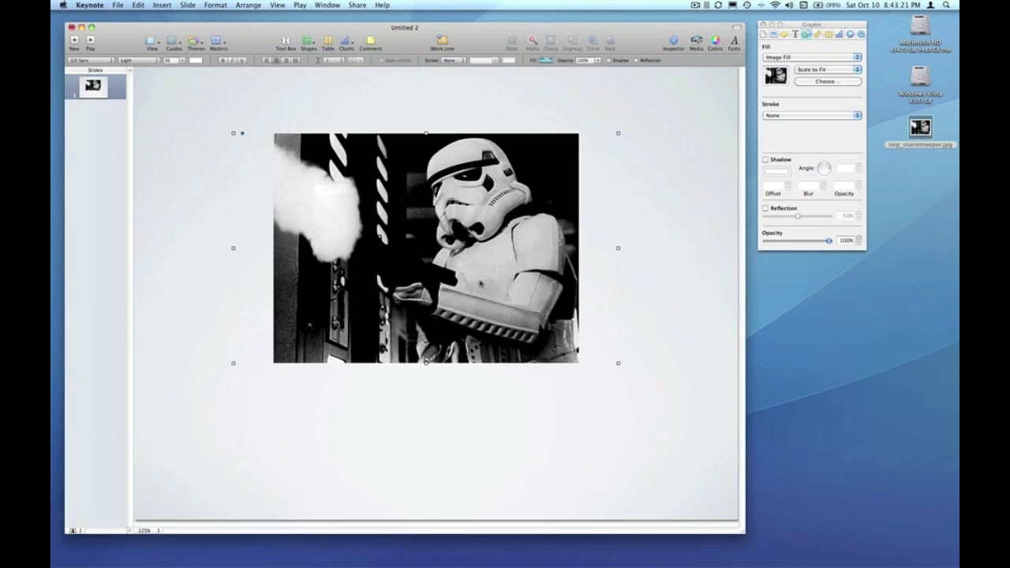
Step: Keep the fill's image scaling unchanged and narrow the photo-filled shape from its right side
click(822, 70)
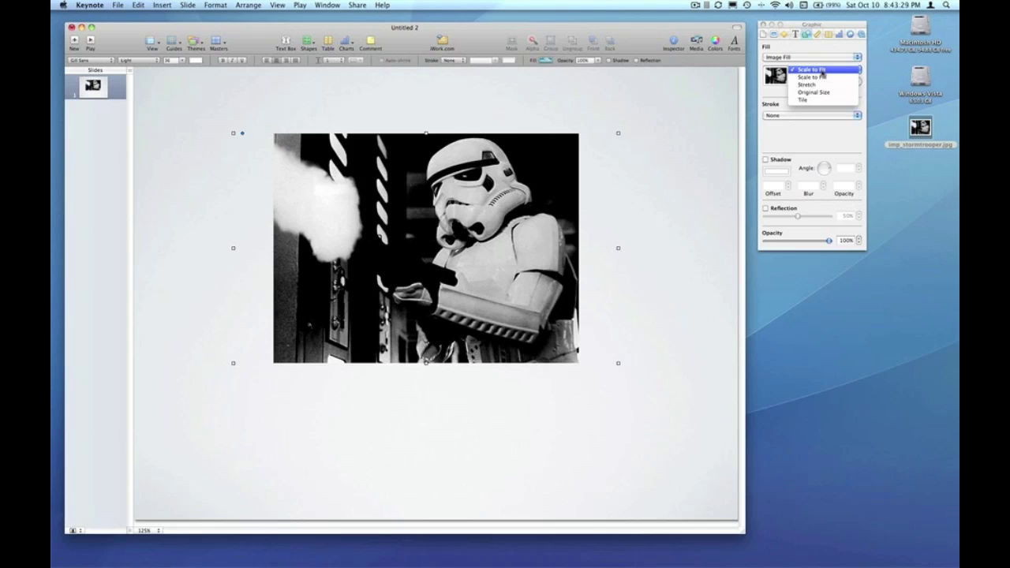
click(822, 70)
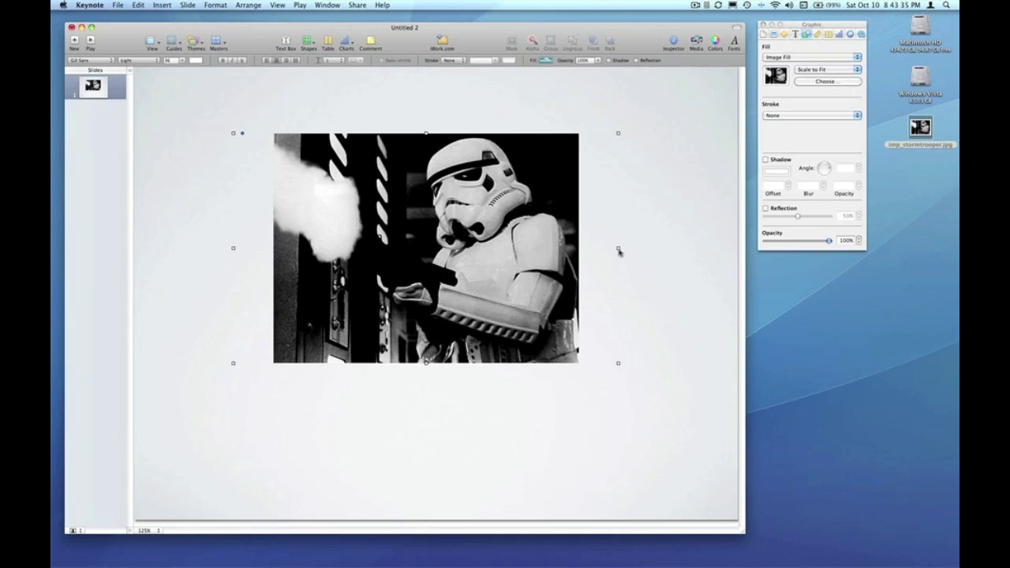
drag(618, 248, 556, 171)
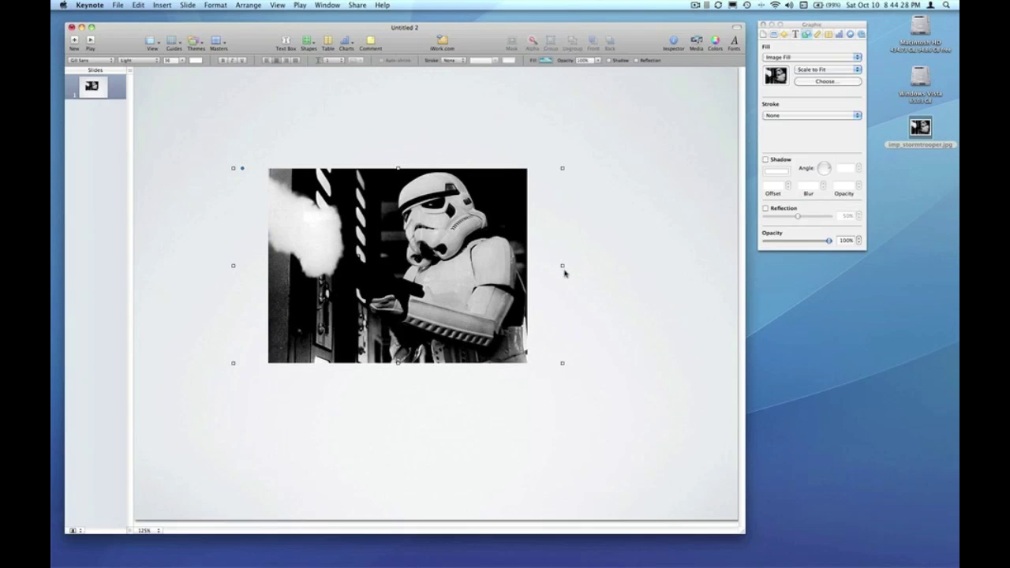
drag(562, 265, 627, 268)
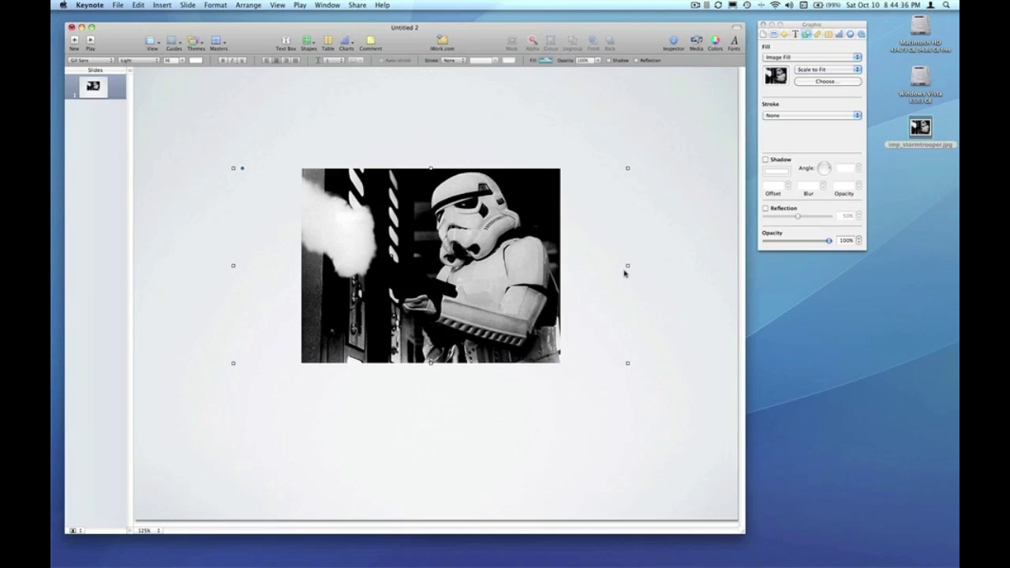
mouse_move(655, 561)
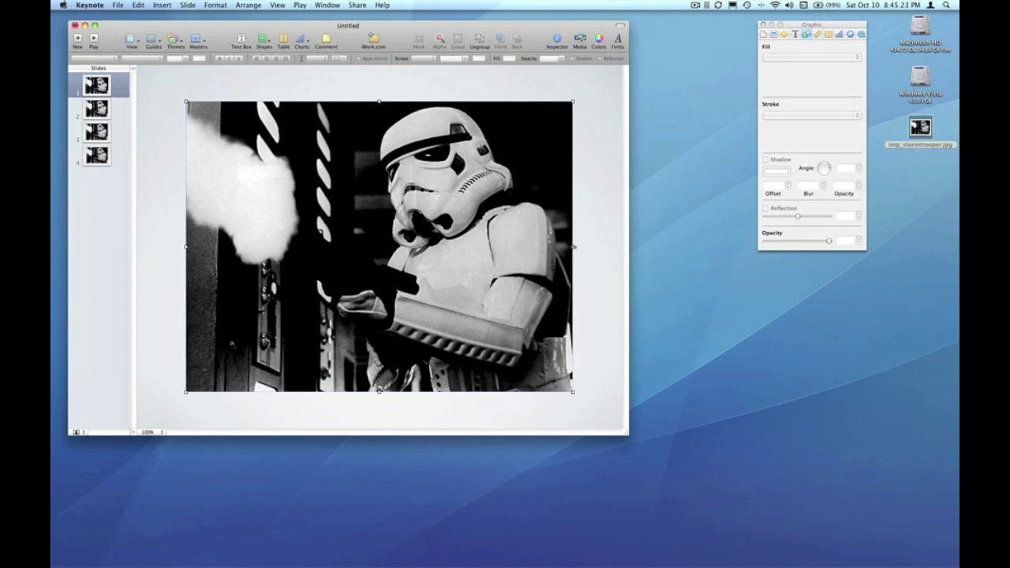
Step: Shrink slide 1's stormtrooper rectangle to 477 × 264 px, leaving red bars at both sides
drag(573, 247, 573, 247)
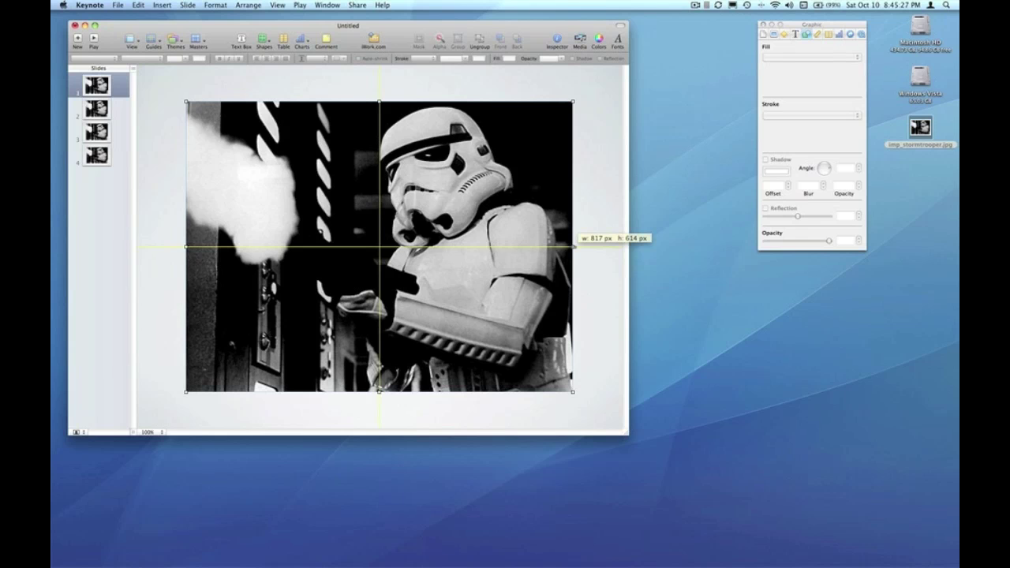
drag(573, 247, 536, 247)
drag(529, 246, 412, 241)
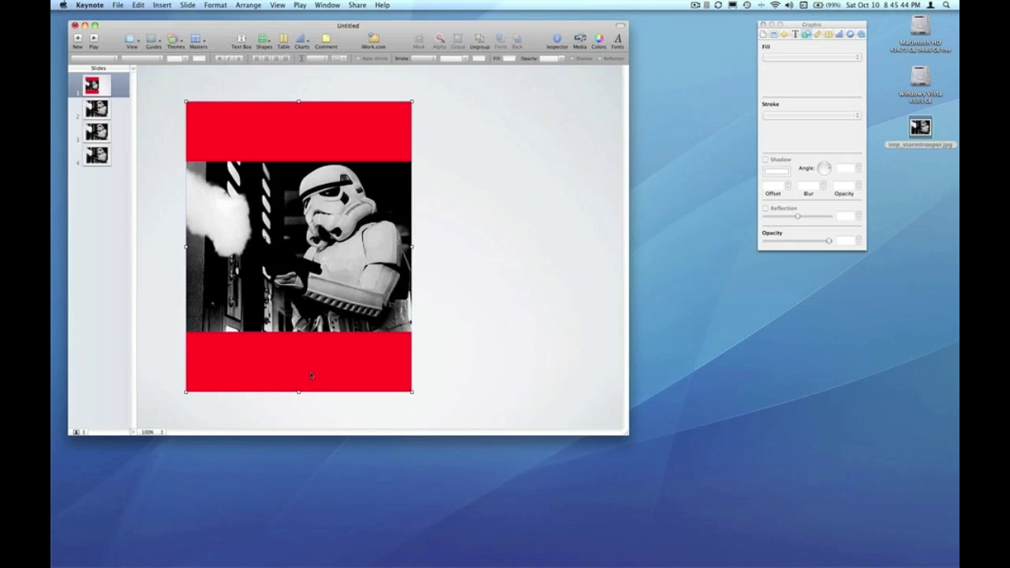
drag(299, 393, 306, 226)
Step: Reshape slide 1's rectangle into a tall narrow 154 × 570 px red strip, then move to slide 2
drag(324, 170, 404, 252)
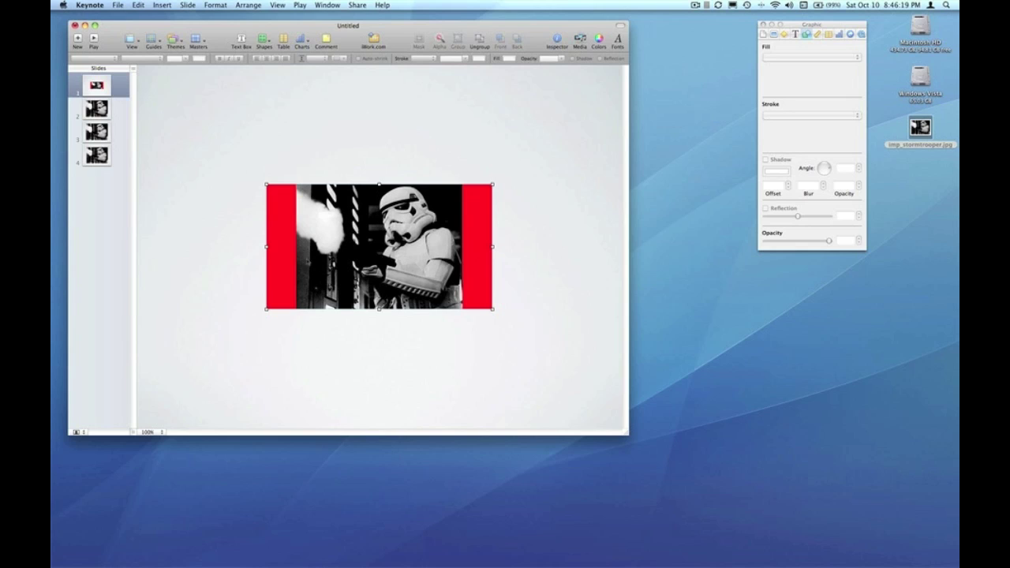
key(super+z)
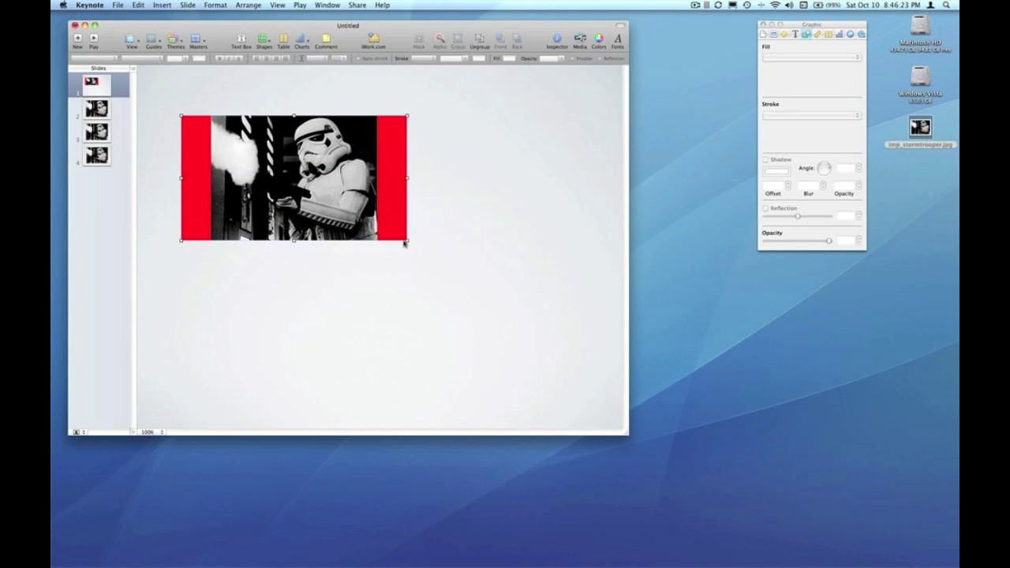
drag(405, 243, 598, 190)
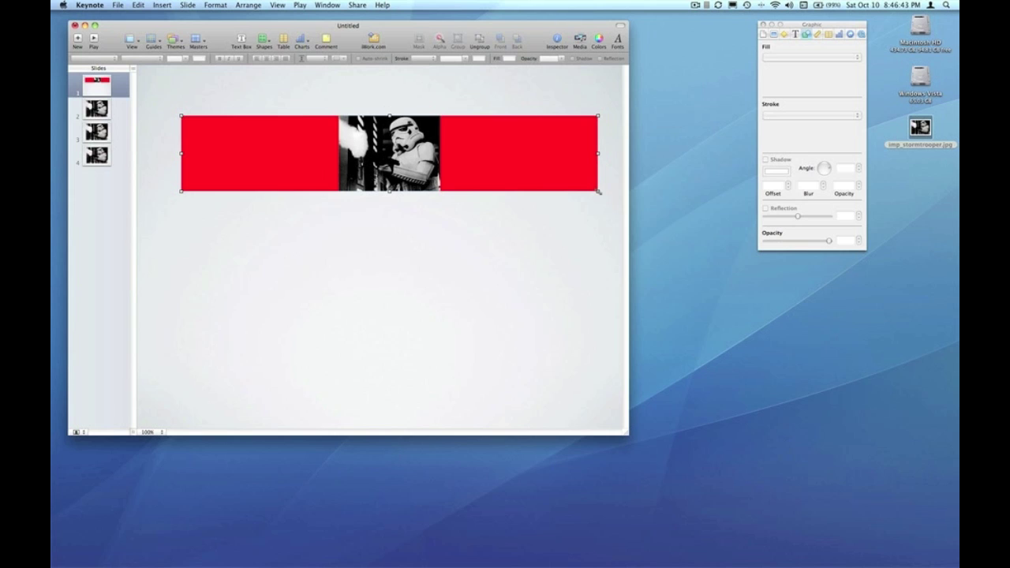
drag(597, 191, 255, 386)
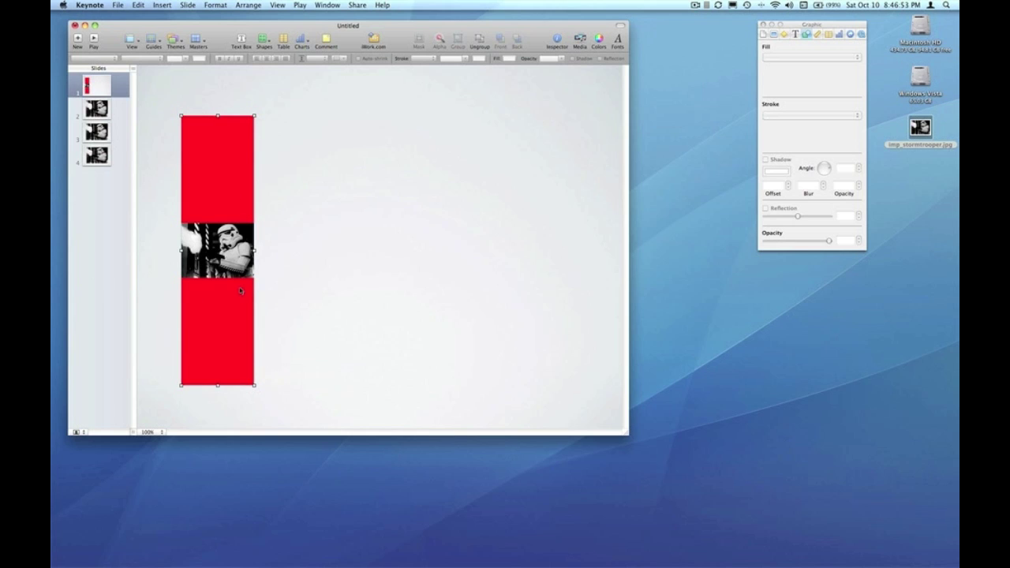
drag(251, 278, 238, 274)
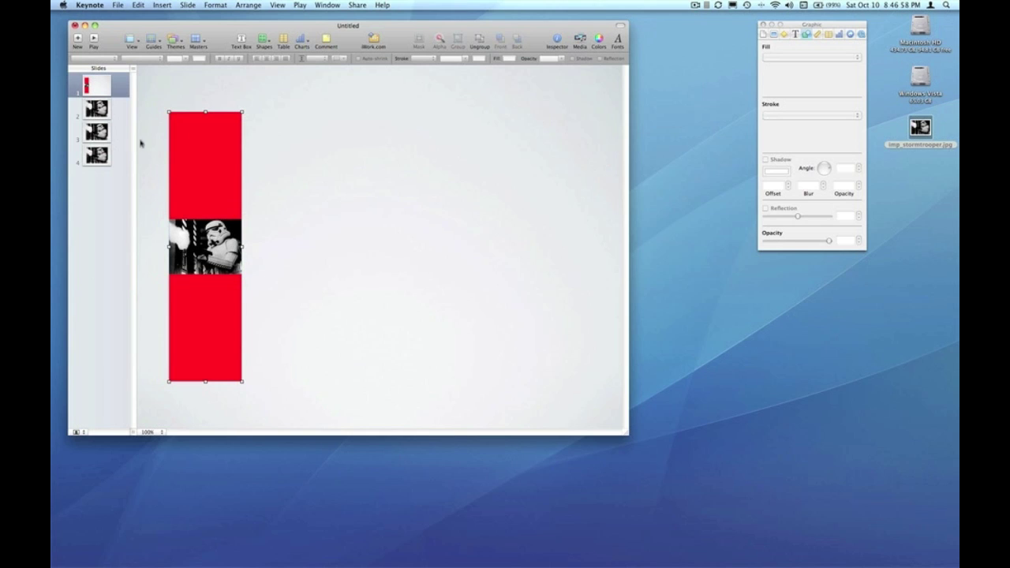
click(96, 108)
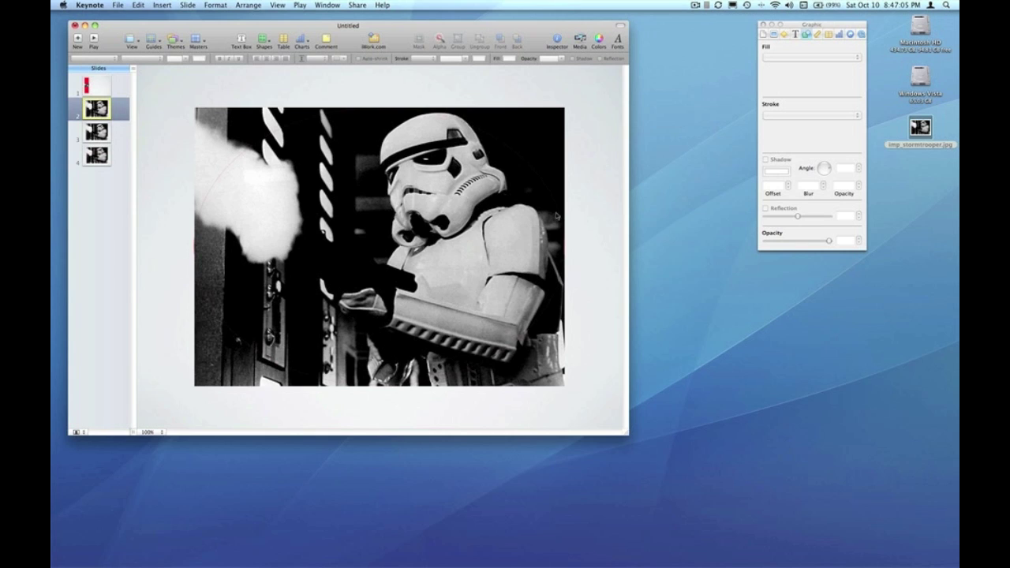
Step: Fade slide 2's photo and stretch its oval mask into a wide ellipse, about 759 × 383 px
click(536, 150)
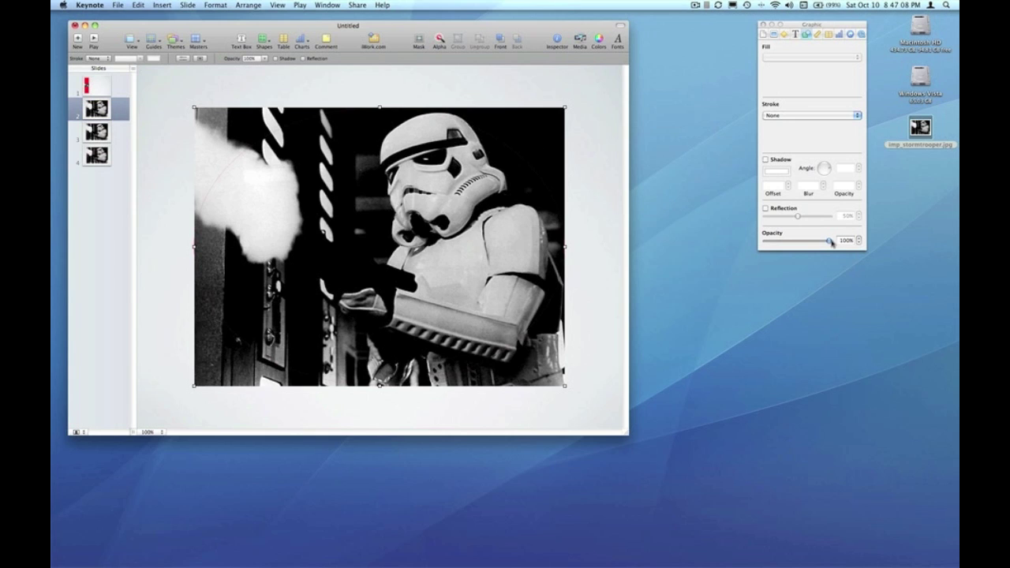
drag(829, 242, 792, 242)
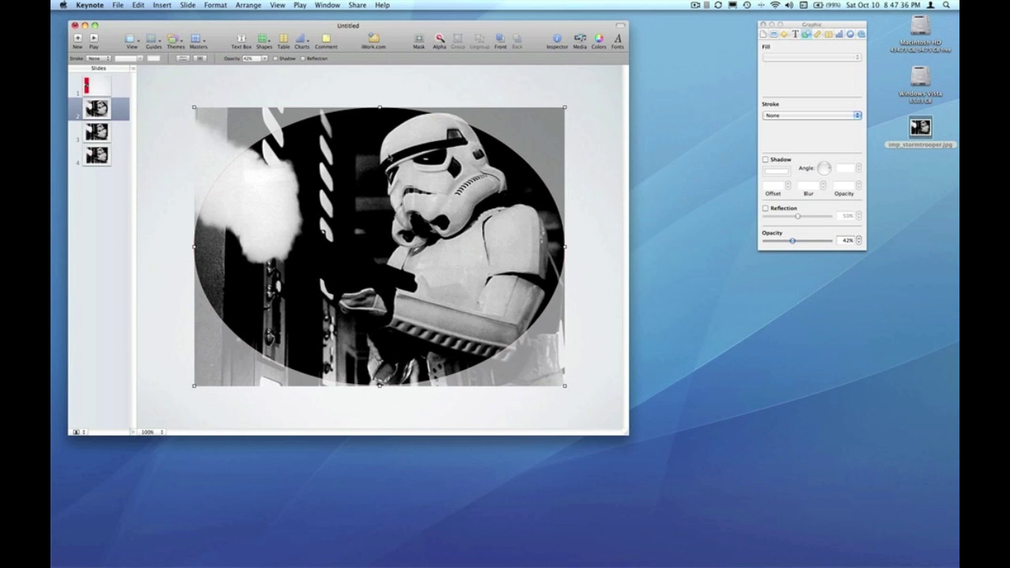
drag(564, 246, 532, 246)
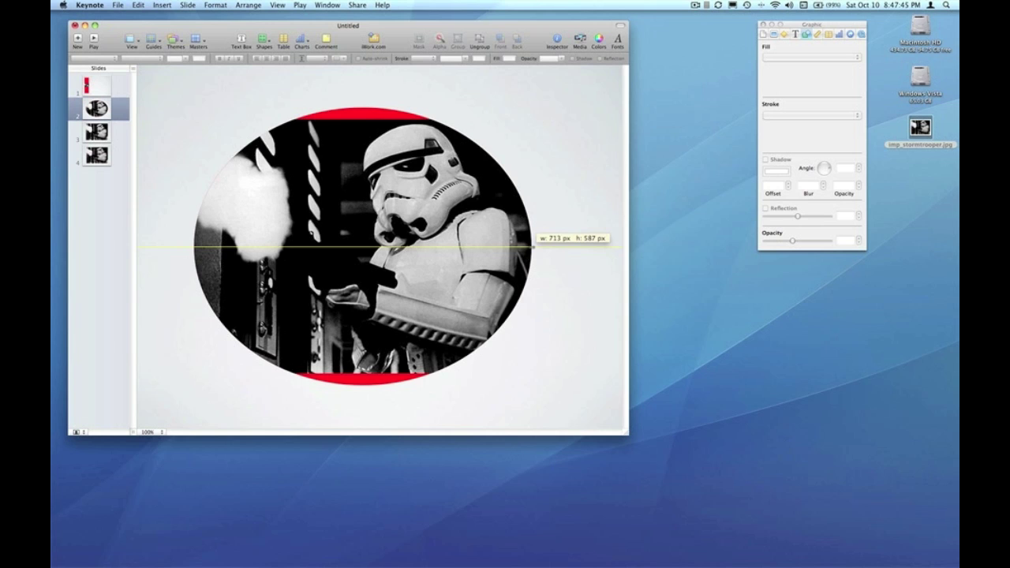
drag(532, 247, 472, 247)
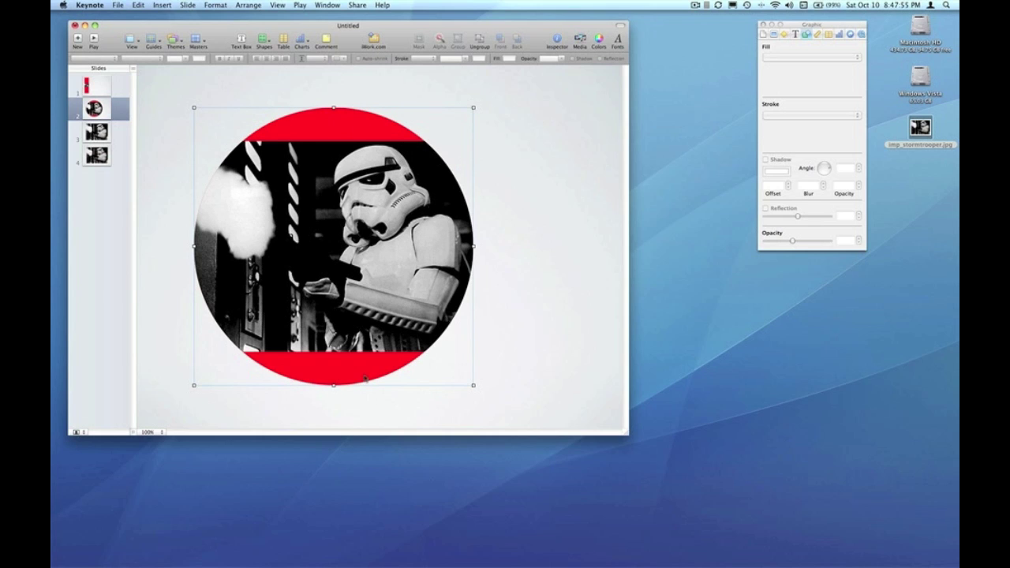
drag(473, 246, 380, 246)
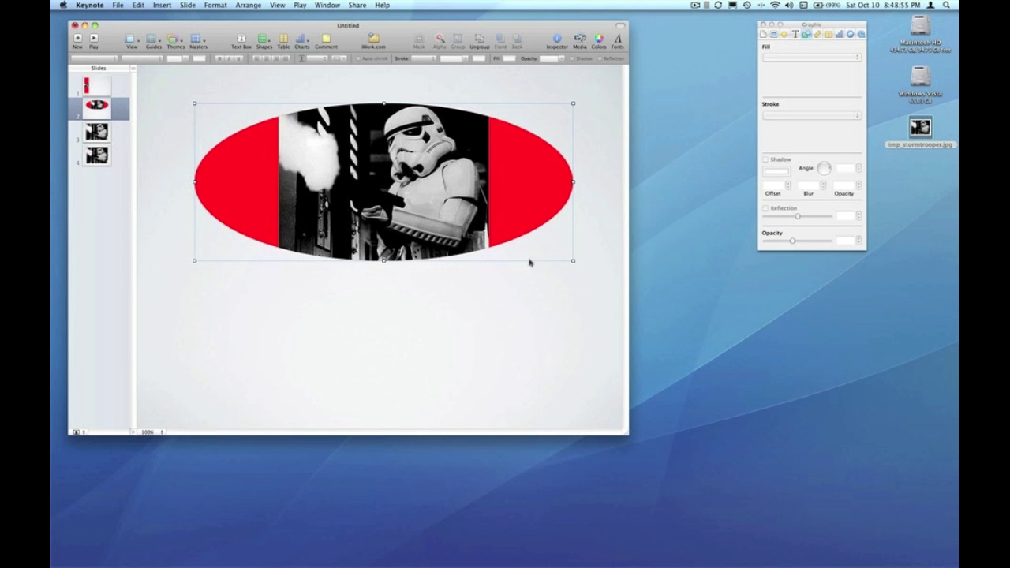
drag(574, 262, 554, 272)
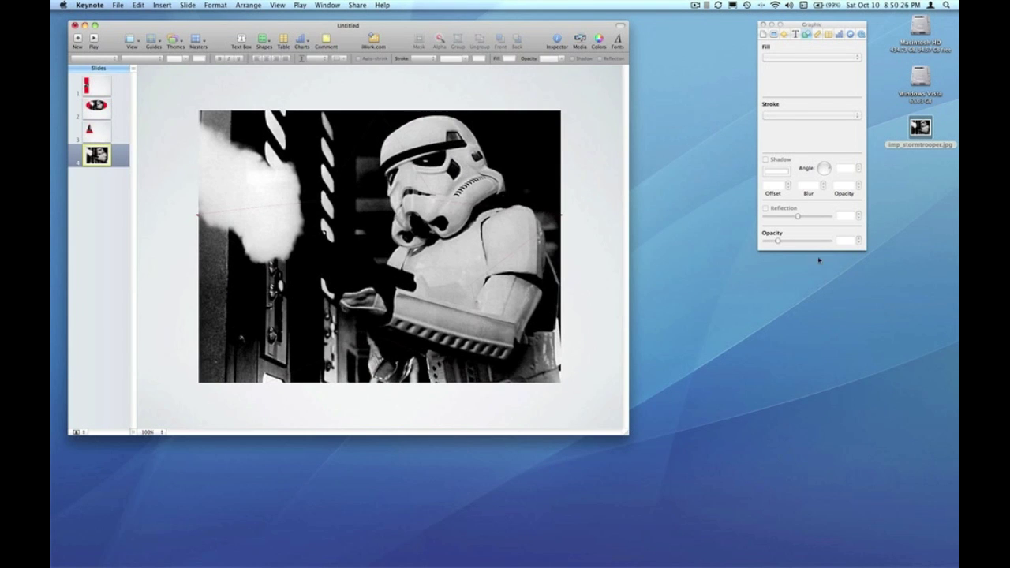
Step: Reveal the star mask on slide 4 and confirm the photo cropped to the five-pointed star
drag(828, 240, 777, 243)
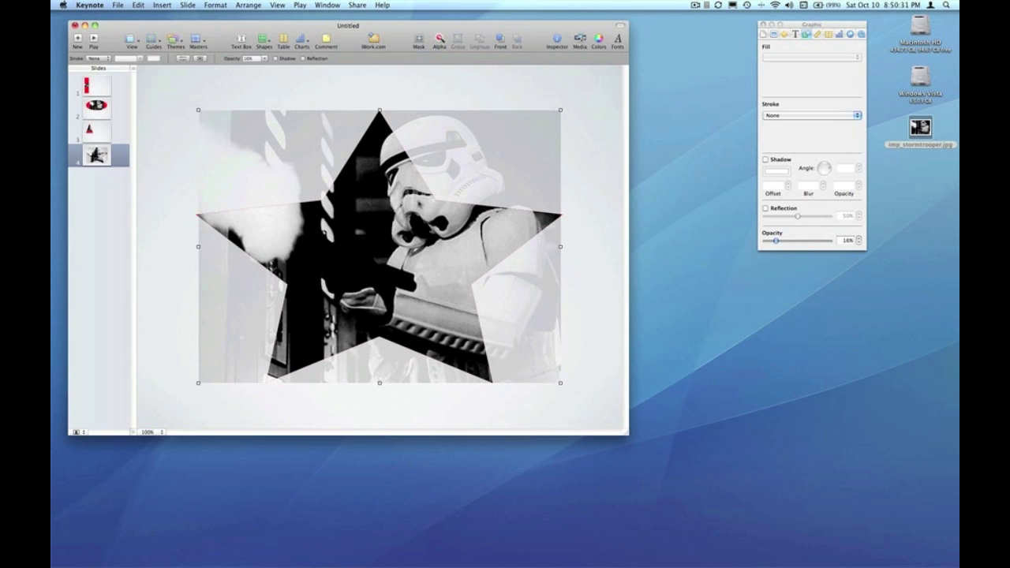
key(Return)
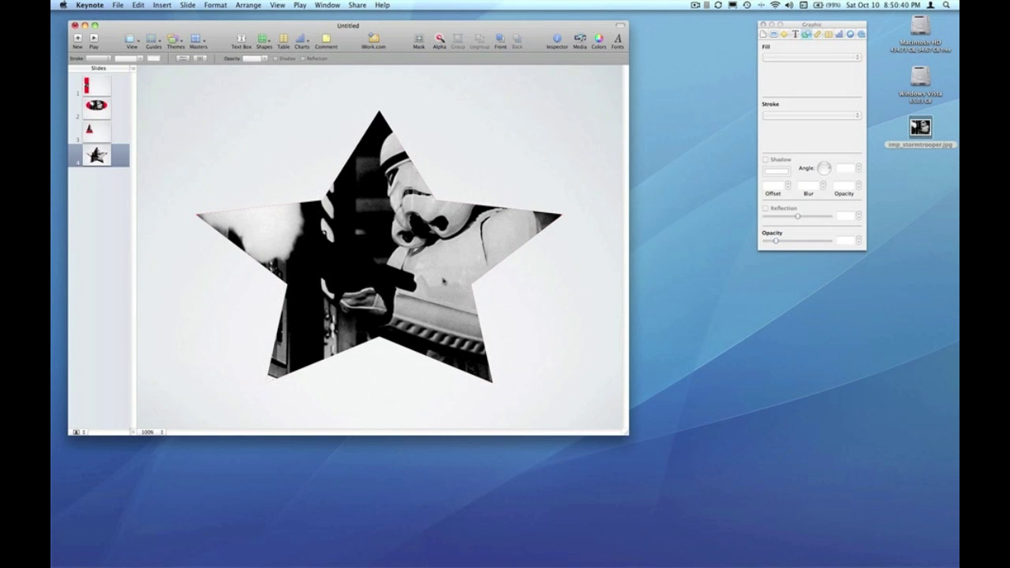